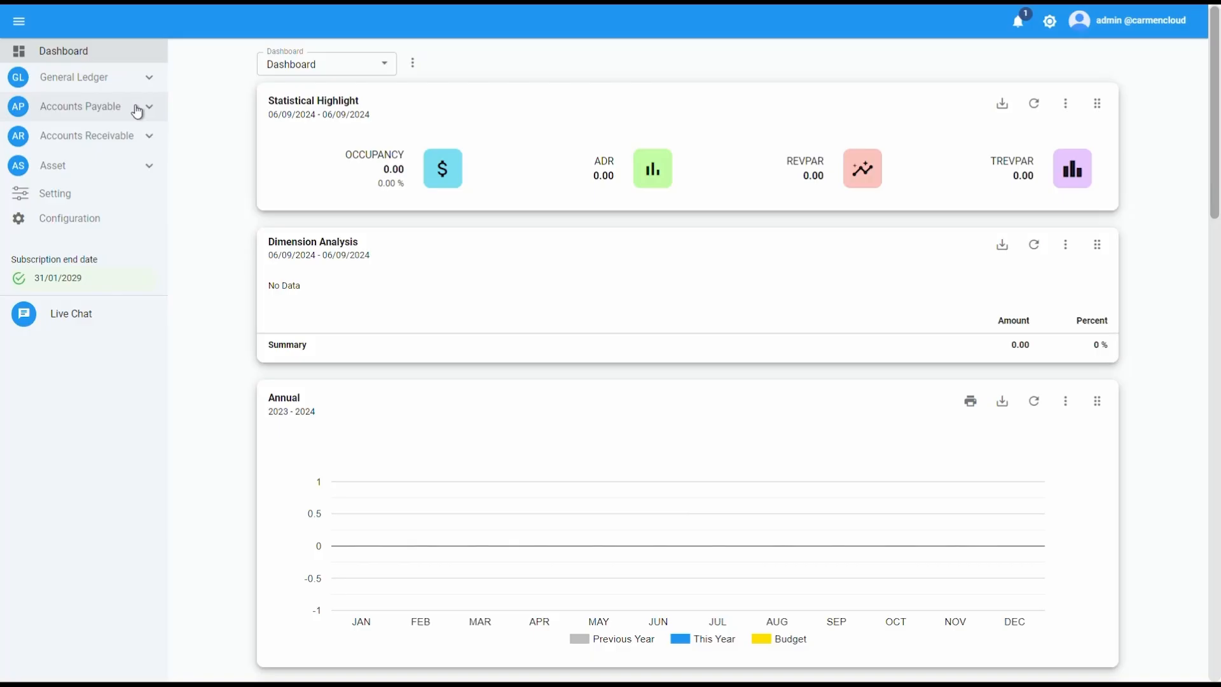
Expand Accounts Payable in the sidebar to reveal Vendor, Invoice, Payment, Procedure and Report
{"action": "left_click", "coordinate": [137, 112]}
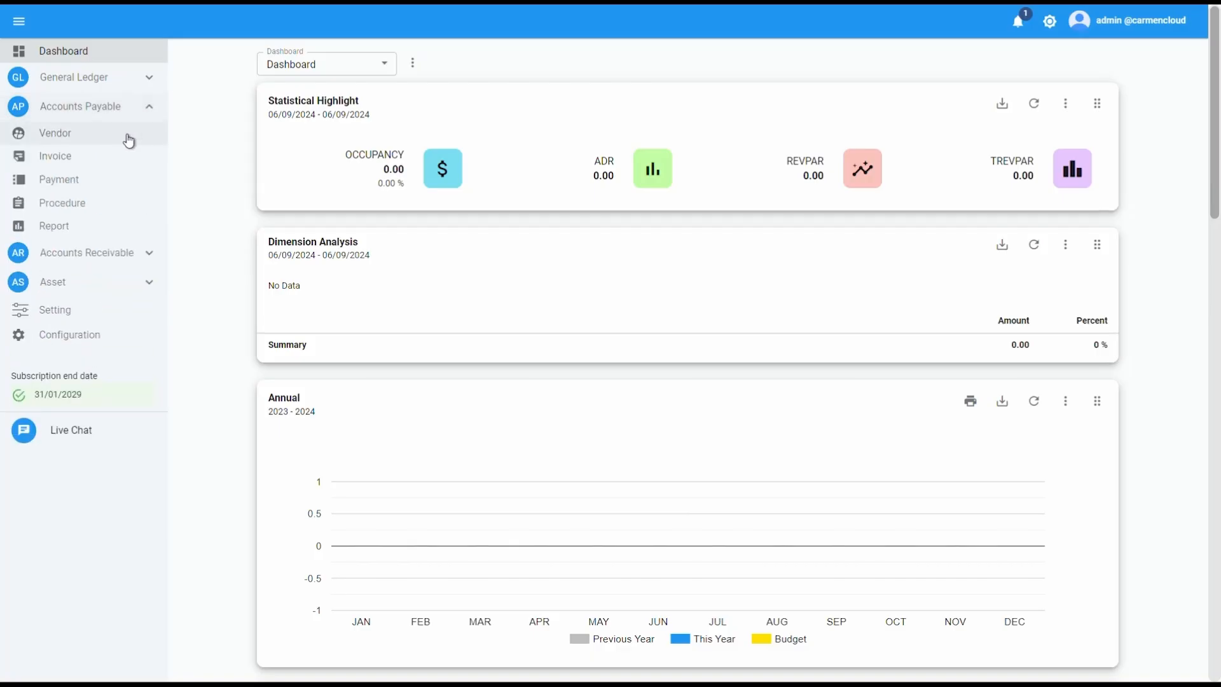
Go to the empty Vendor list and start adding a new vendor
{"action": "left_click", "coordinate": [128, 142]}
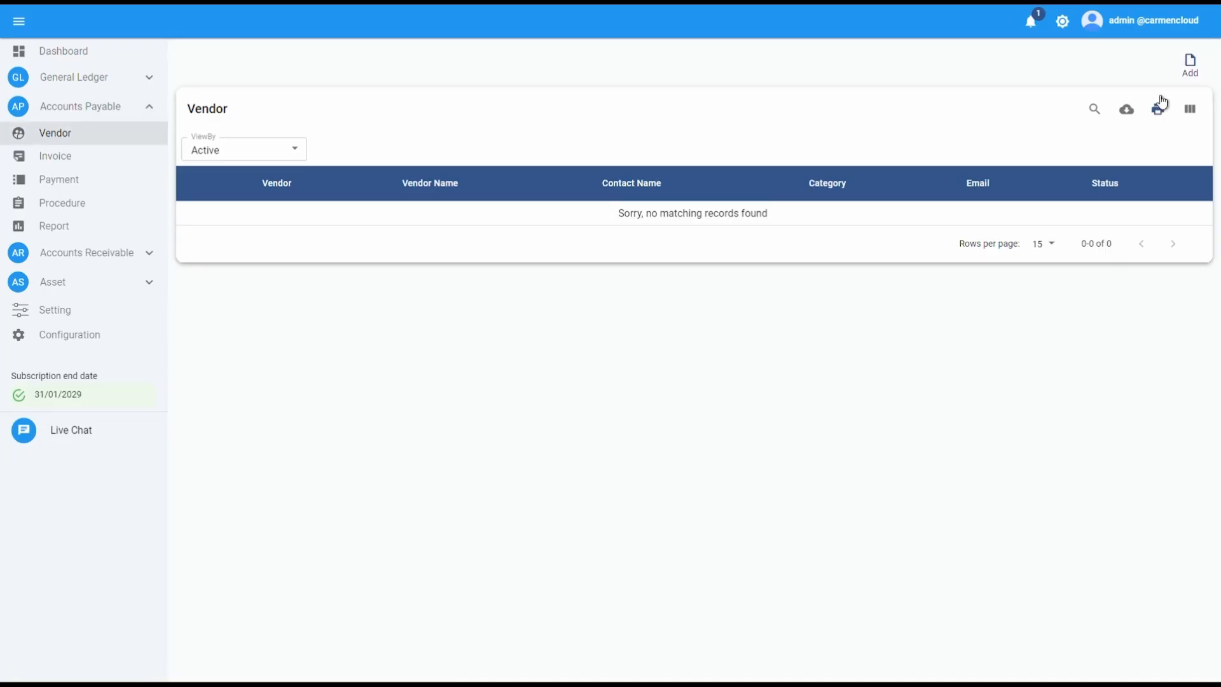
{"action": "left_click", "coordinate": [1193, 75]}
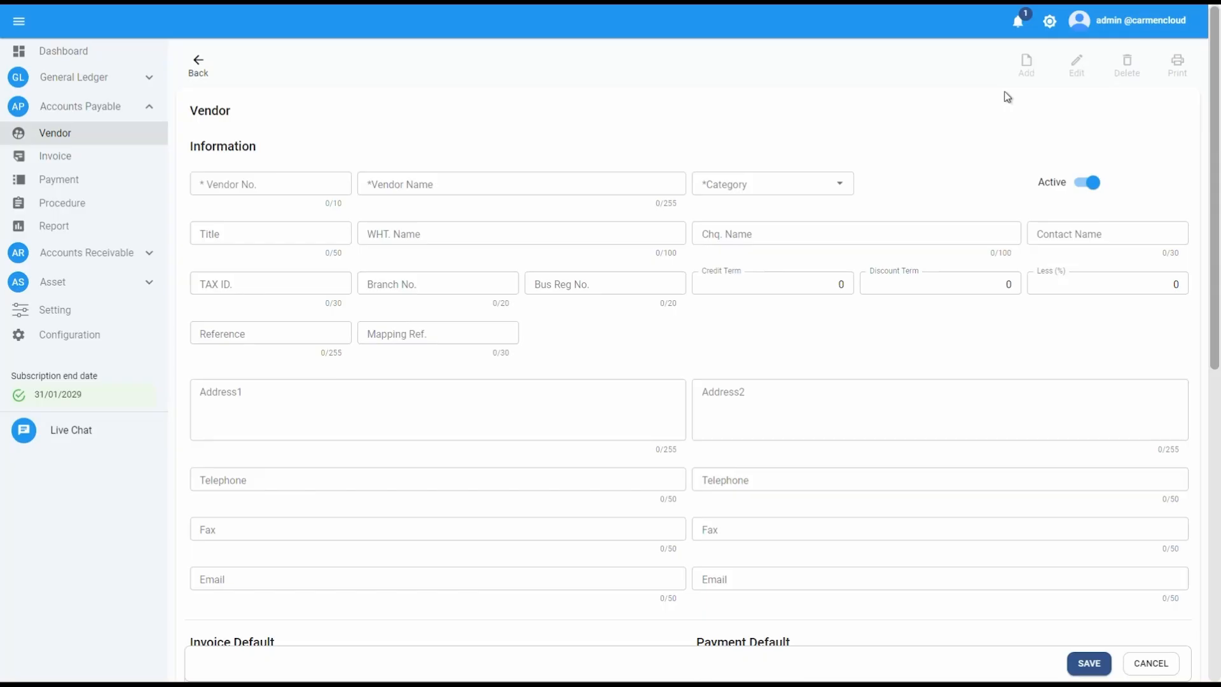
Enter vendor number C001 and vendor name Carmen Telecomunication Co.,Ltd
{"action": "left_click", "coordinate": [270, 183]}
{"action": "type", "text": "C001"}
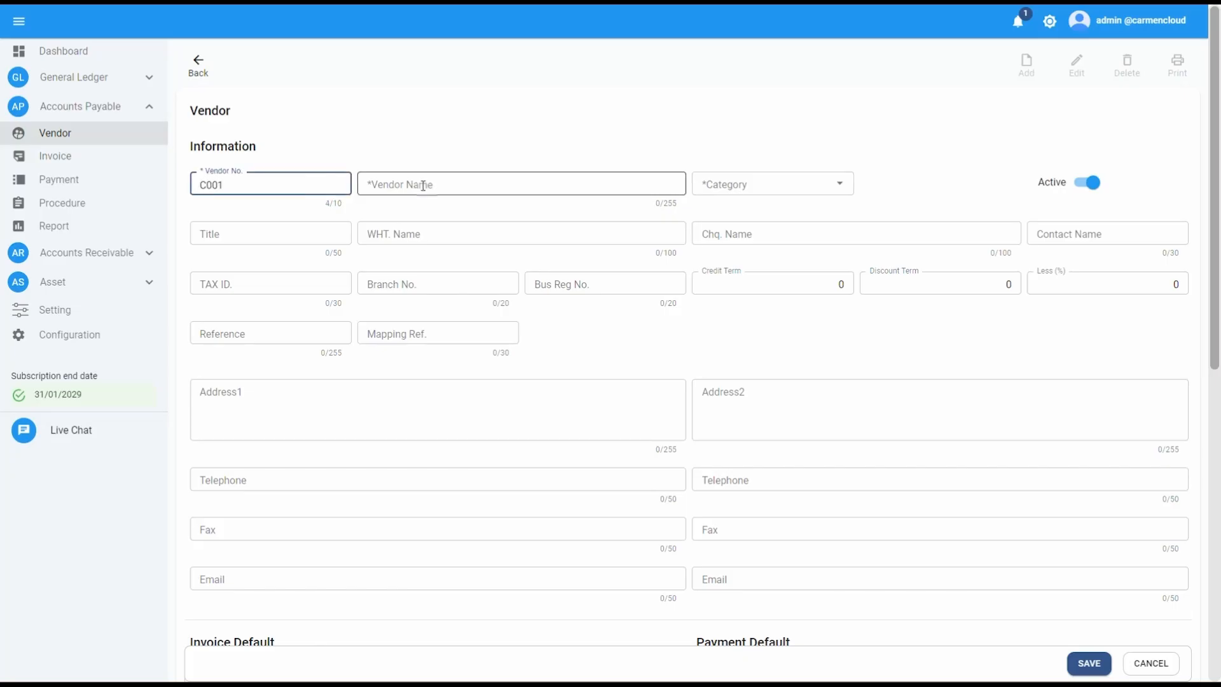
{"action": "left_click", "coordinate": [424, 186]}
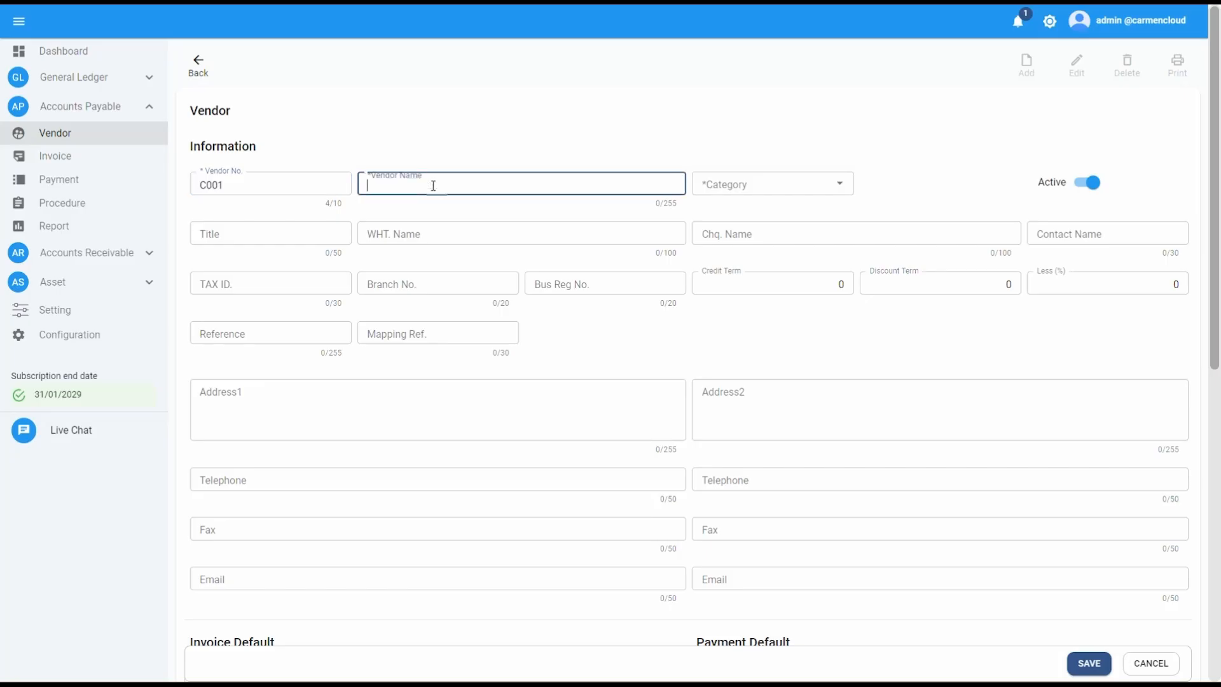
{"action": "type", "text": "Carmen Telecomunication"}
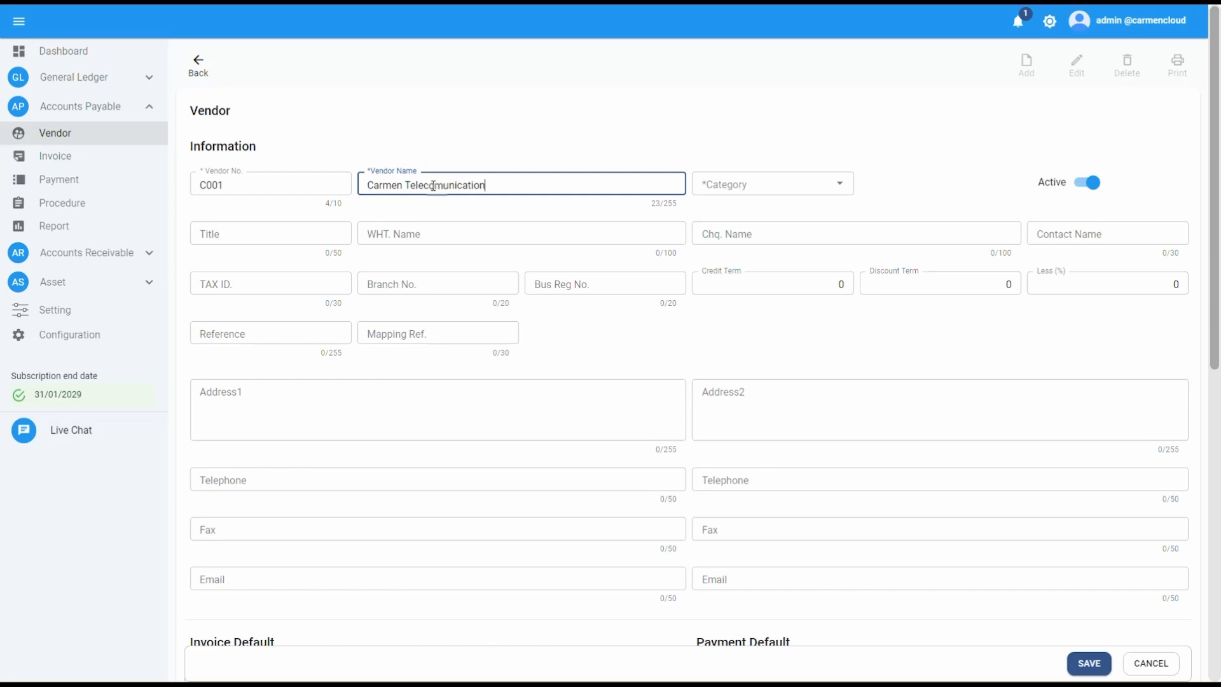
{"action": "type", "text": " Co. ,Ltd."}
Set category TR : A/P TRADE and paste the vendor name as the WHT name
{"action": "left_click", "coordinate": [760, 184]}
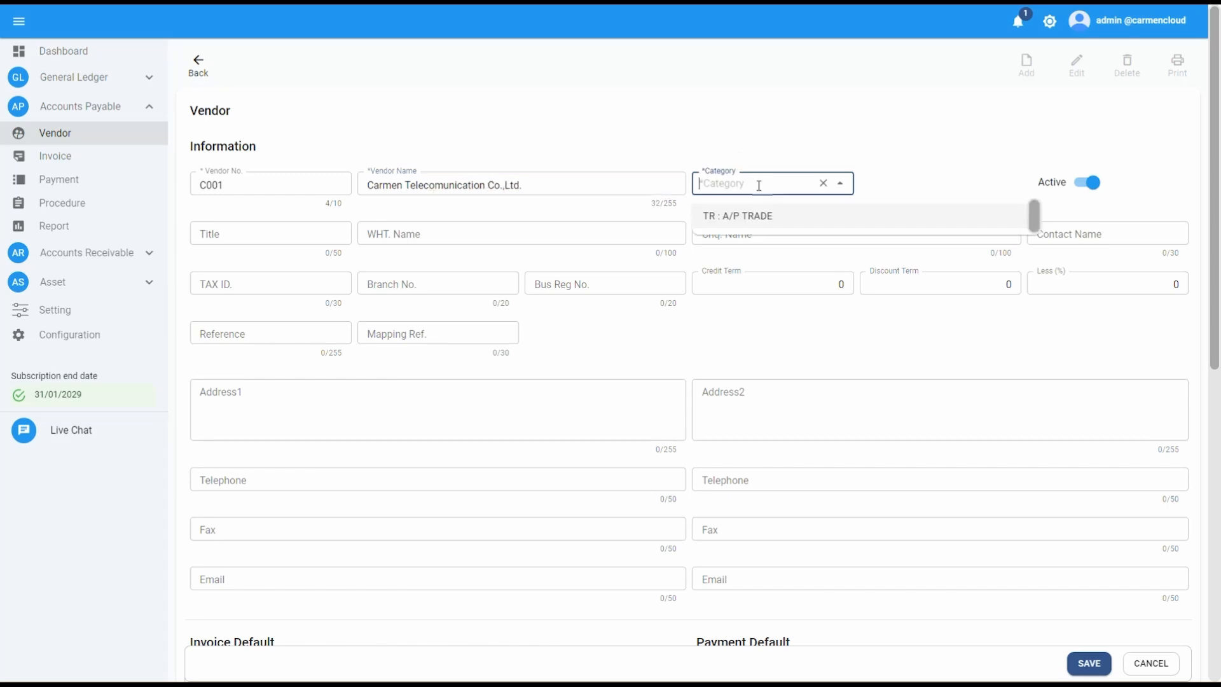
{"action": "left_click", "coordinate": [767, 219]}
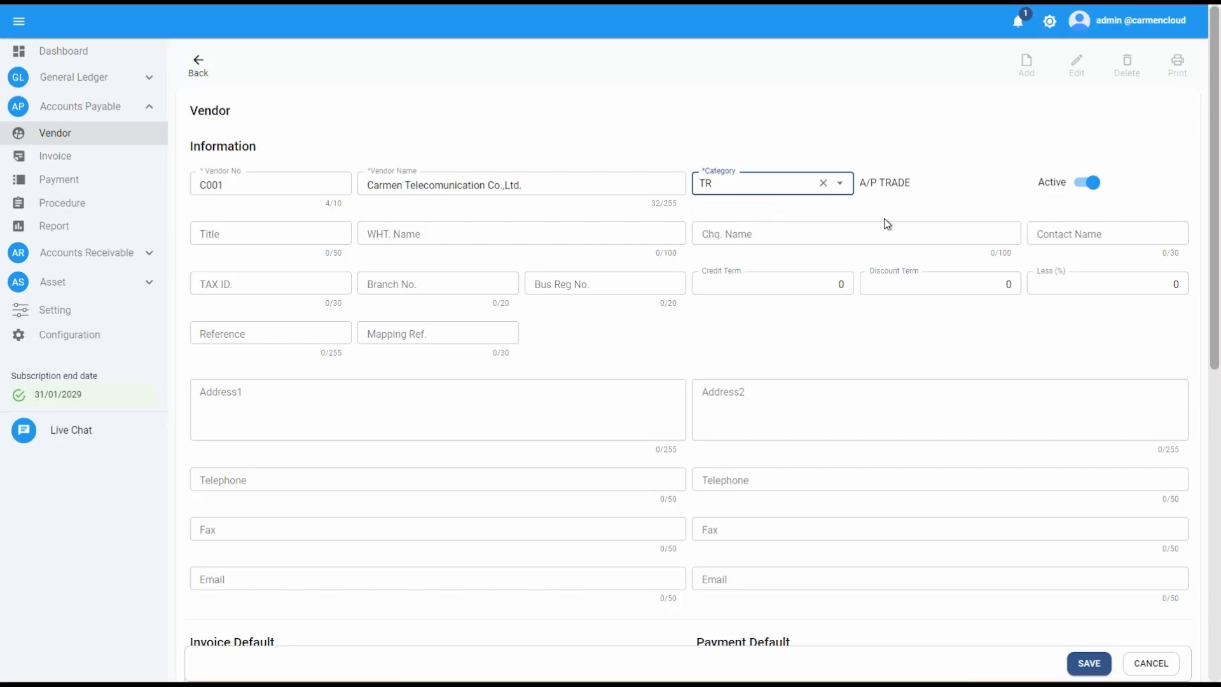
{"action": "left_click", "coordinate": [385, 229]}
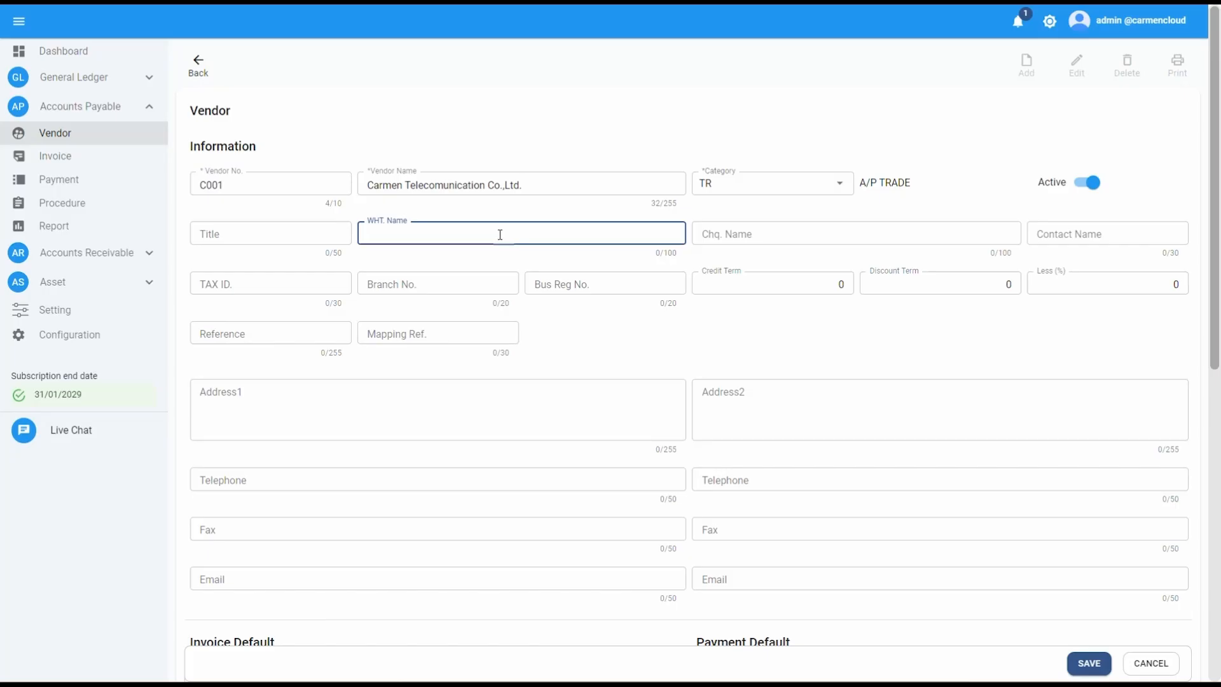
{"action": "type", "text": "Carmen Telecomunication Co.,Ltd."}
Fill in the vendor's 13-digit tax ID and branch number 00000
{"action": "left_click", "coordinate": [786, 235]}
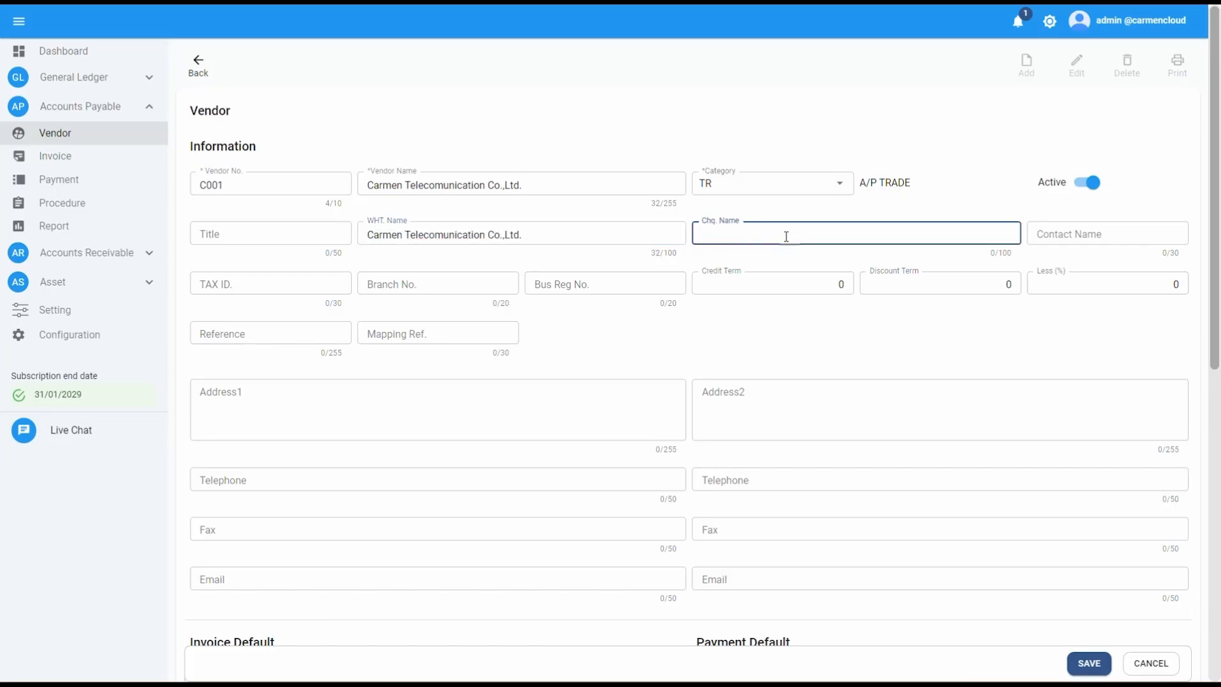
{"action": "left_click", "coordinate": [300, 281]}
{"action": "type", "text": "12"}
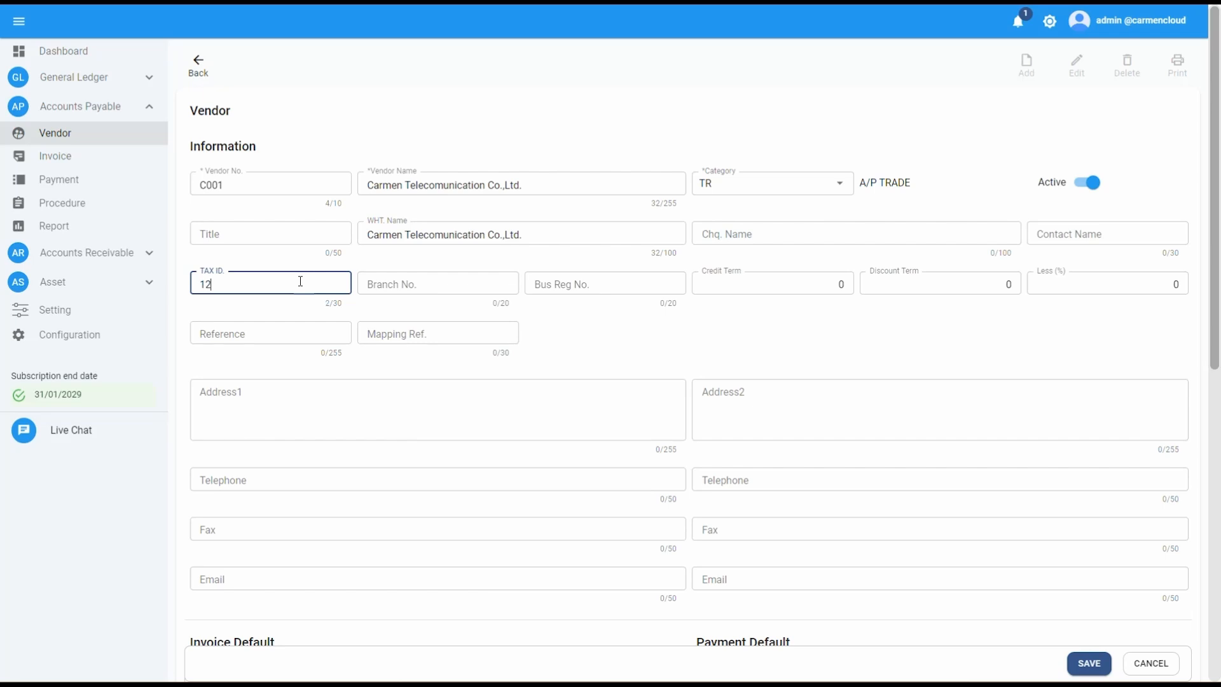
{"action": "type", "text": "34567890123"}
{"action": "left_click", "coordinate": [405, 288]}
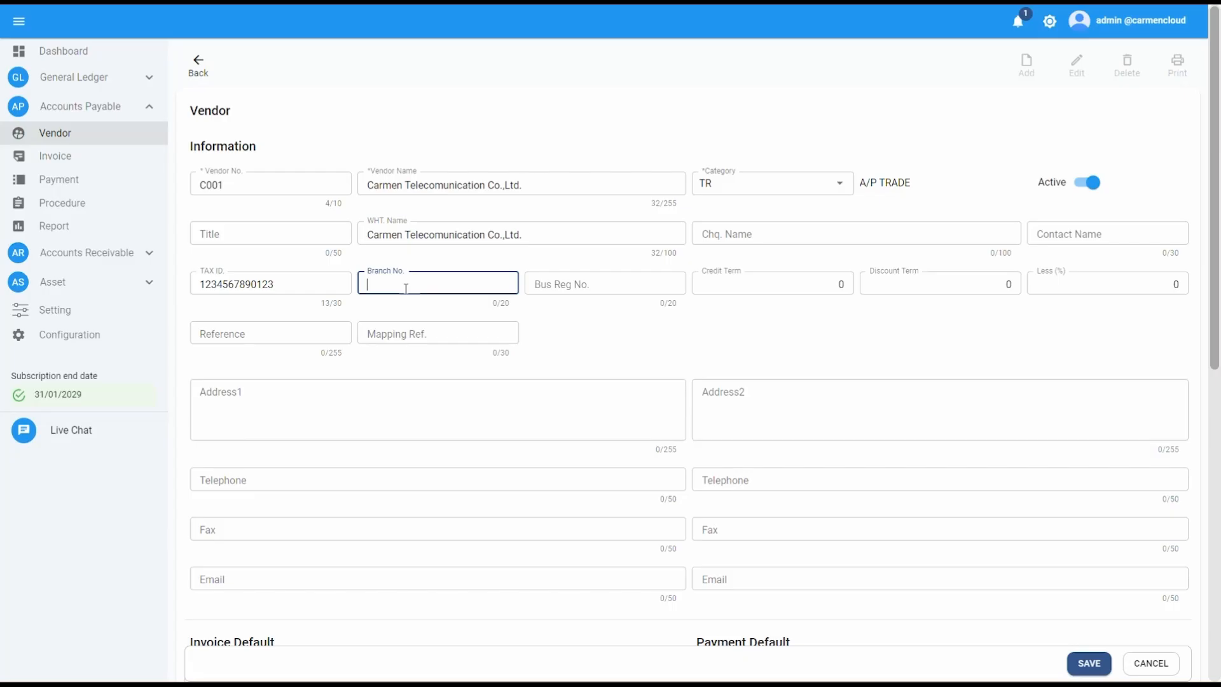
{"action": "type", "text": "00000"}
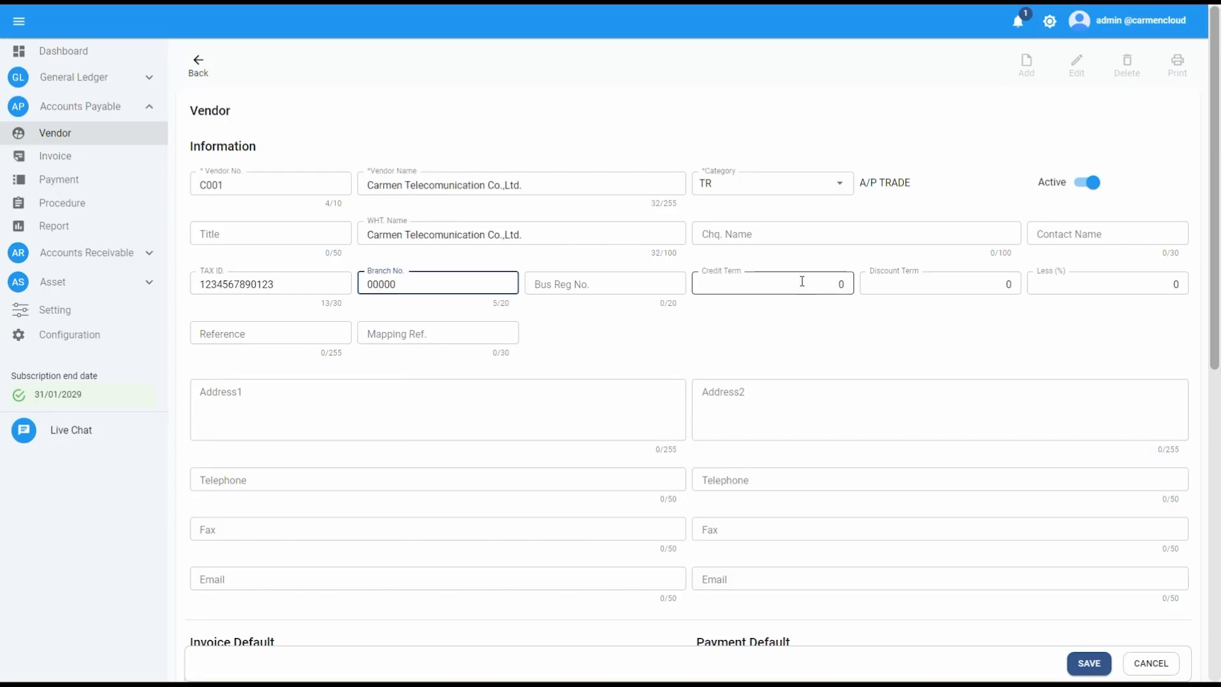
{"action": "left_click", "coordinate": [802, 281]}
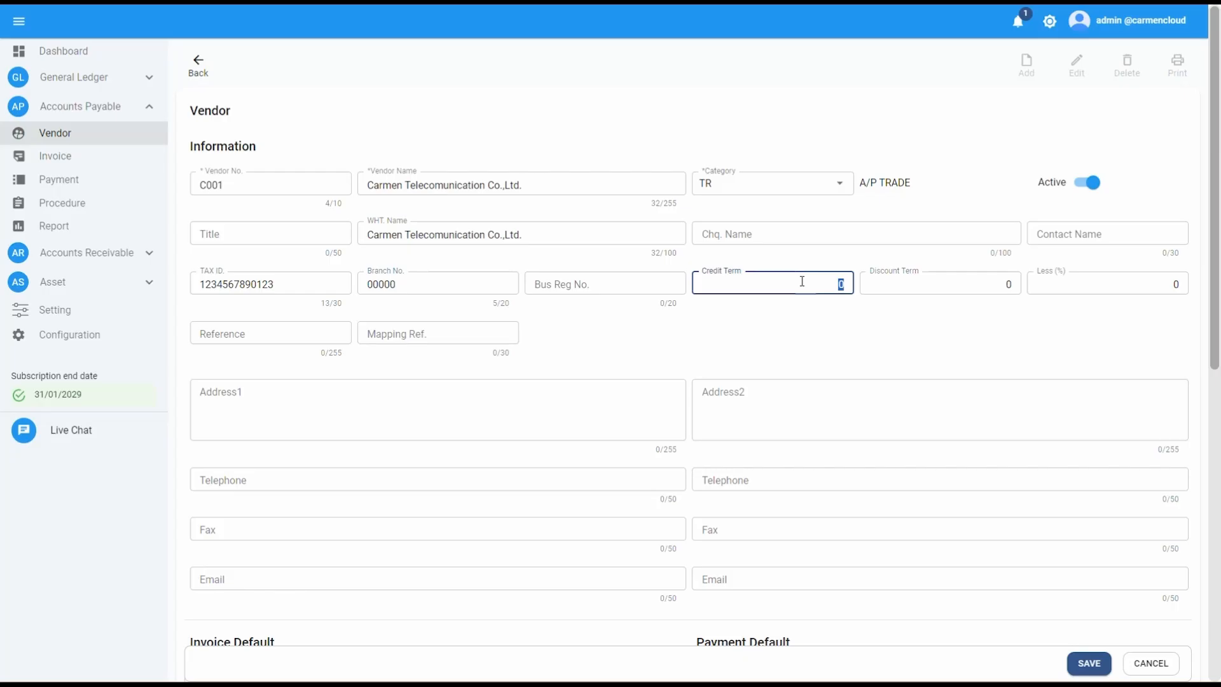
Set the credit term to 30 and enter the vendor's street address in Address1
{"action": "type", "text": "30"}
{"action": "left_click", "coordinate": [752, 340]}
{"action": "left_click", "coordinate": [286, 386]}
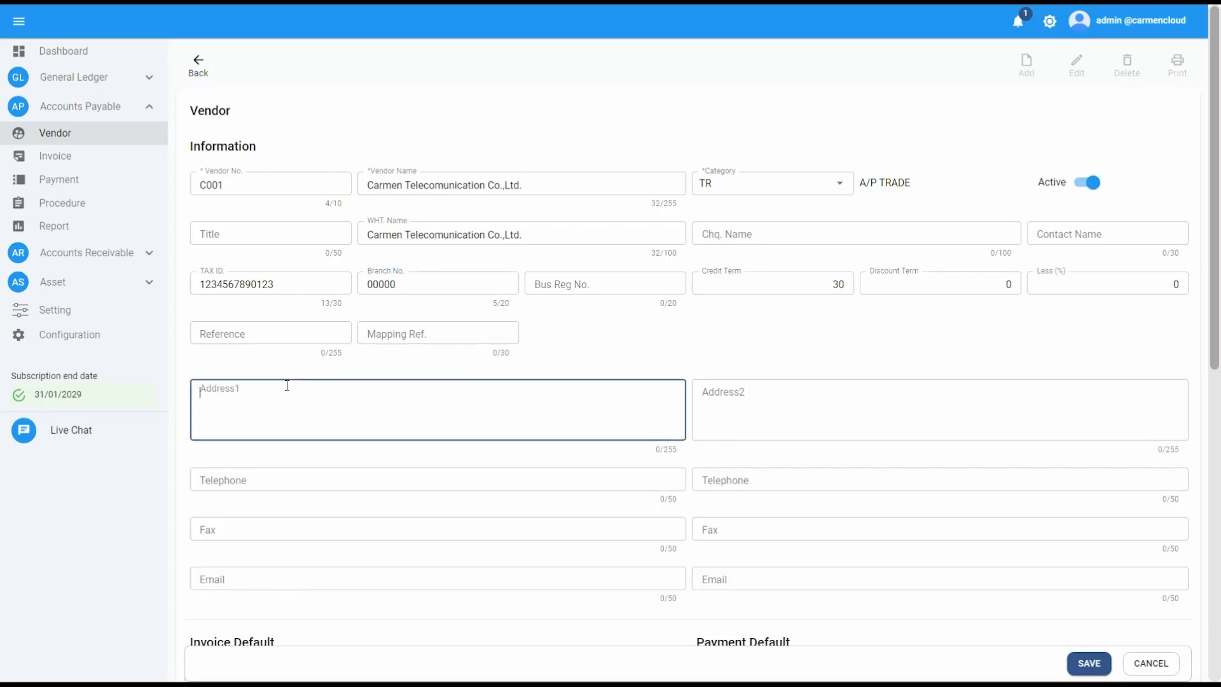
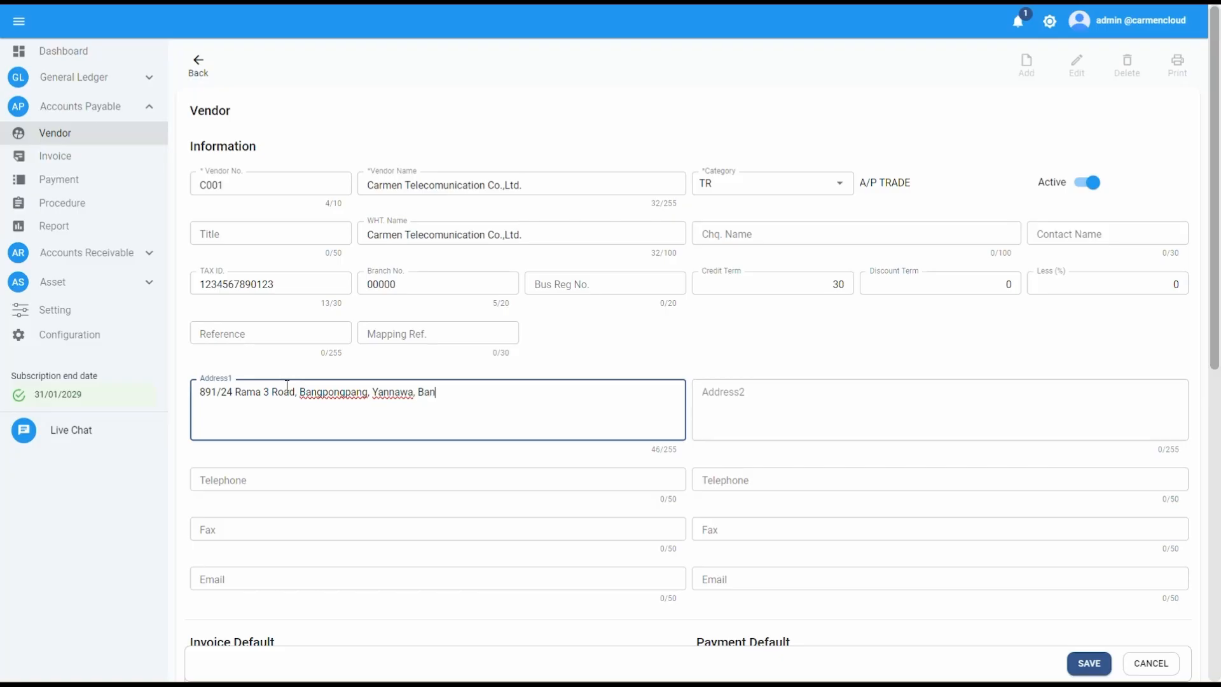
Enter the vendor's telephone number and support e-mail address
{"action": "left_click", "coordinate": [273, 477]}
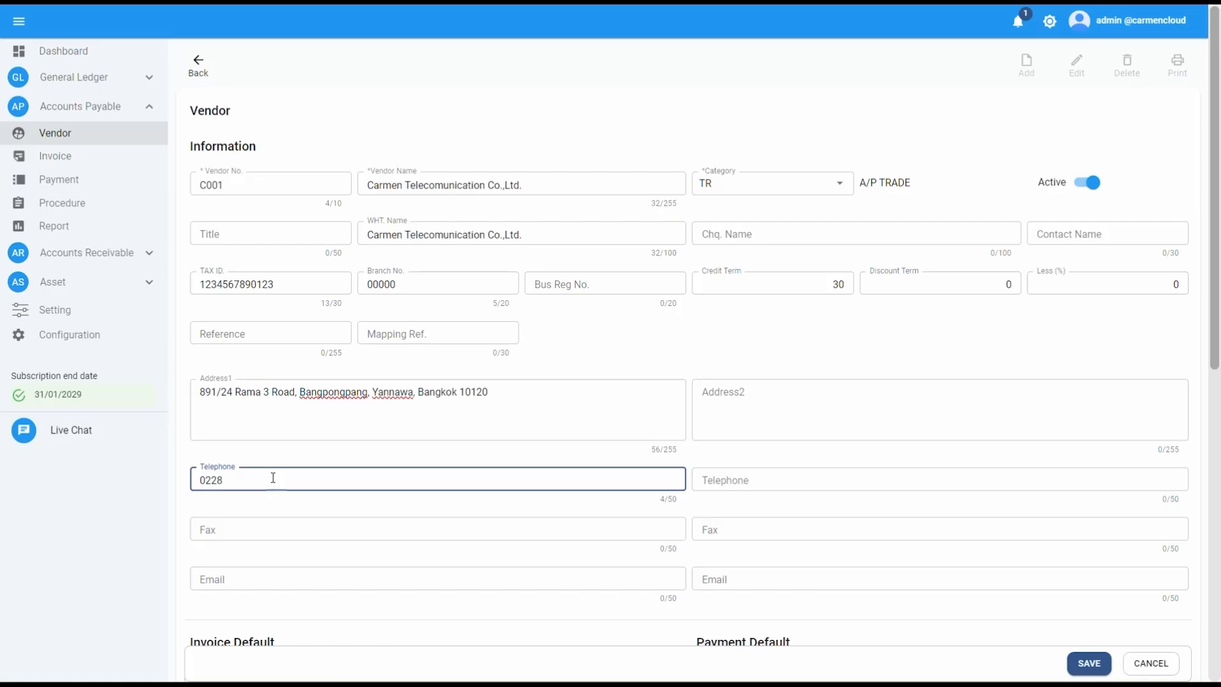
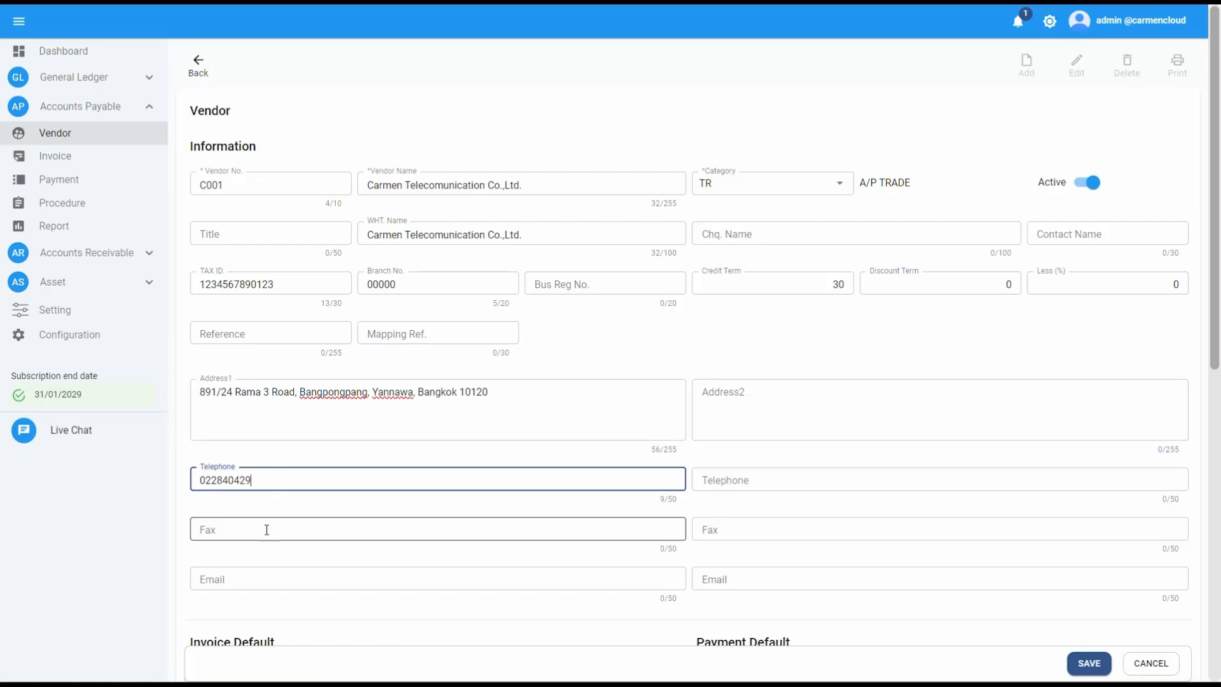
{"action": "left_click", "coordinate": [250, 578]}
{"action": "type", "text": "carmen"}
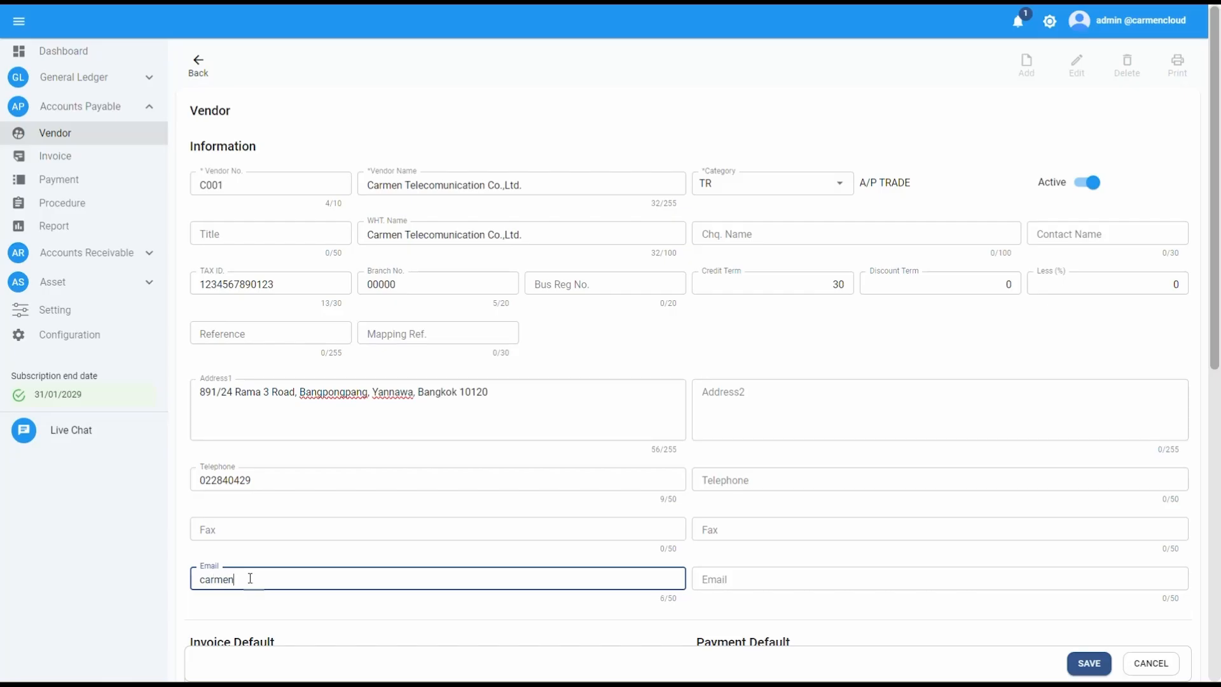
{"action": "key", "text": "BackSpace"}
{"action": "key", "text": "BackSpace"}
{"action": "key", "text": "BackSpace"}
{"action": "key", "text": "BackSpace"}
{"action": "key", "text": "BackSpace"}
{"action": "key", "text": "BackSpace"}
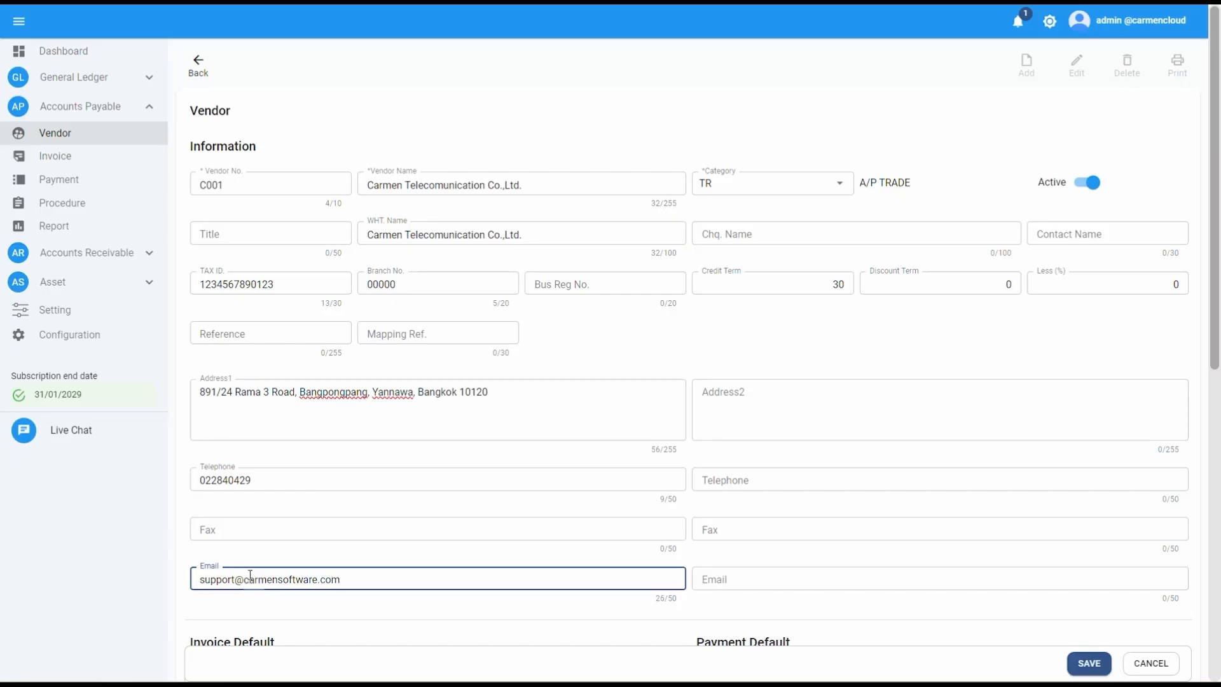
Set the first VAT to Add 7%, debited to department GEN, account 1022005 INPUT VAT UNDUE
{"action": "left_click", "coordinate": [145, 552]}
{"action": "scroll", "coordinate": [628, 509], "scroll_direction": "down", "scroll_amount": 5}
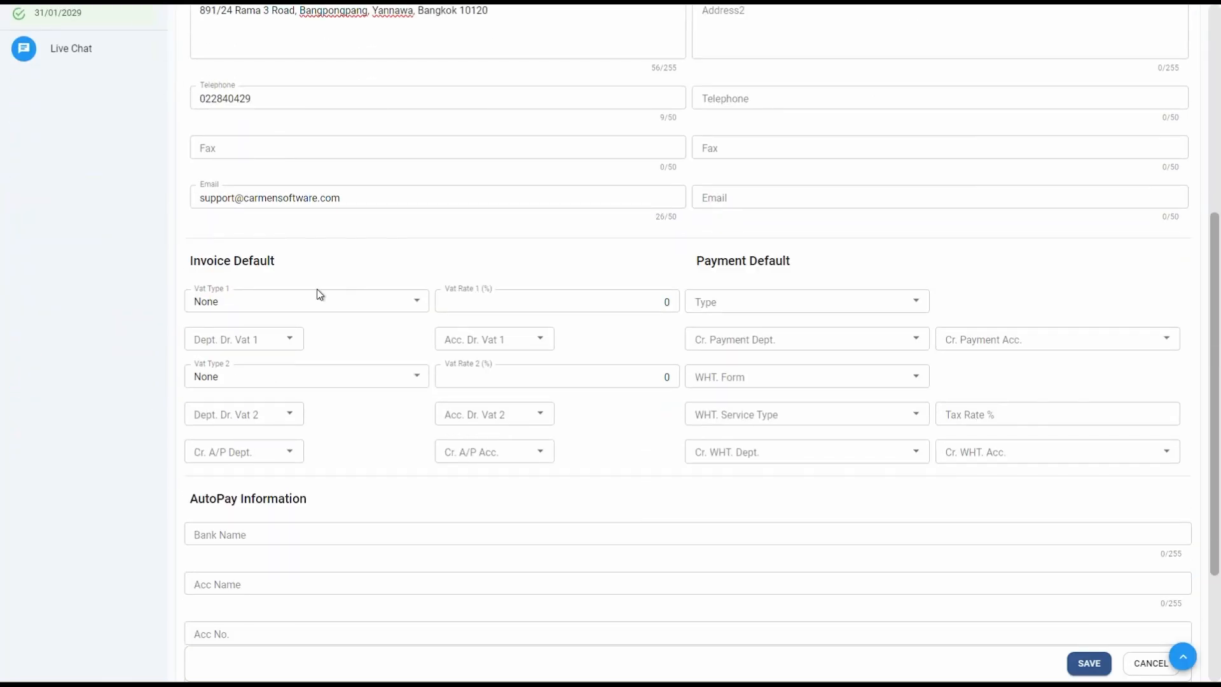
{"action": "left_click", "coordinate": [306, 301]}
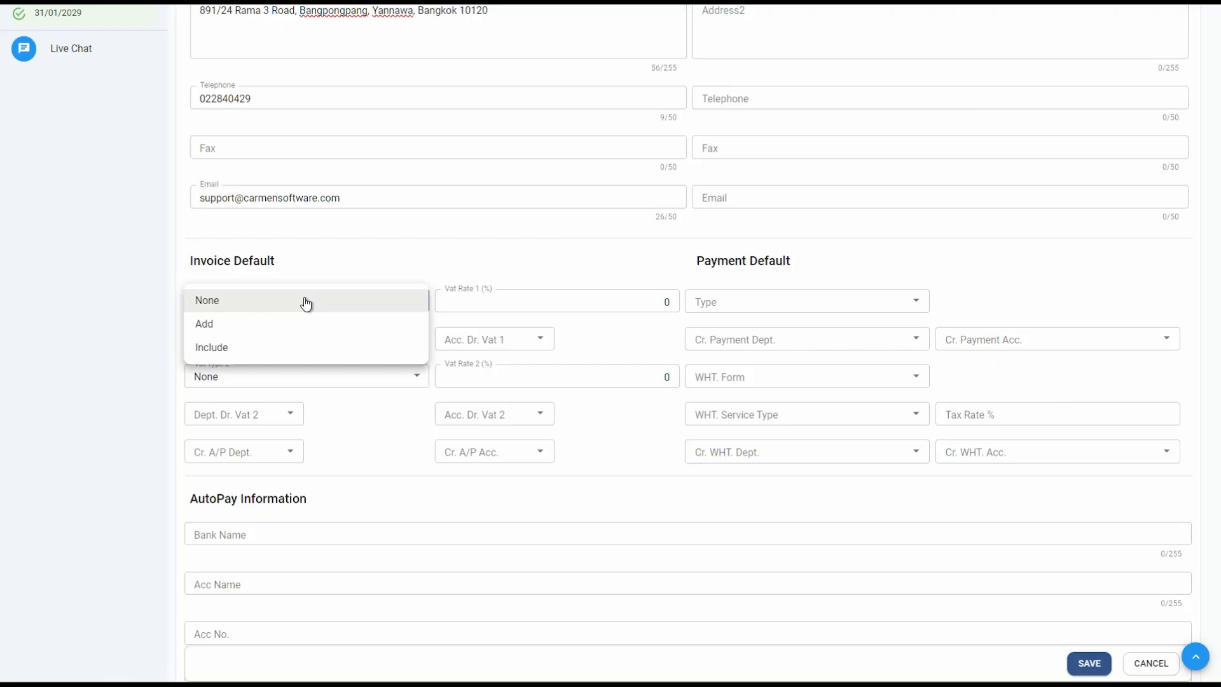
{"action": "left_click", "coordinate": [301, 330]}
{"action": "left_click", "coordinate": [597, 308]}
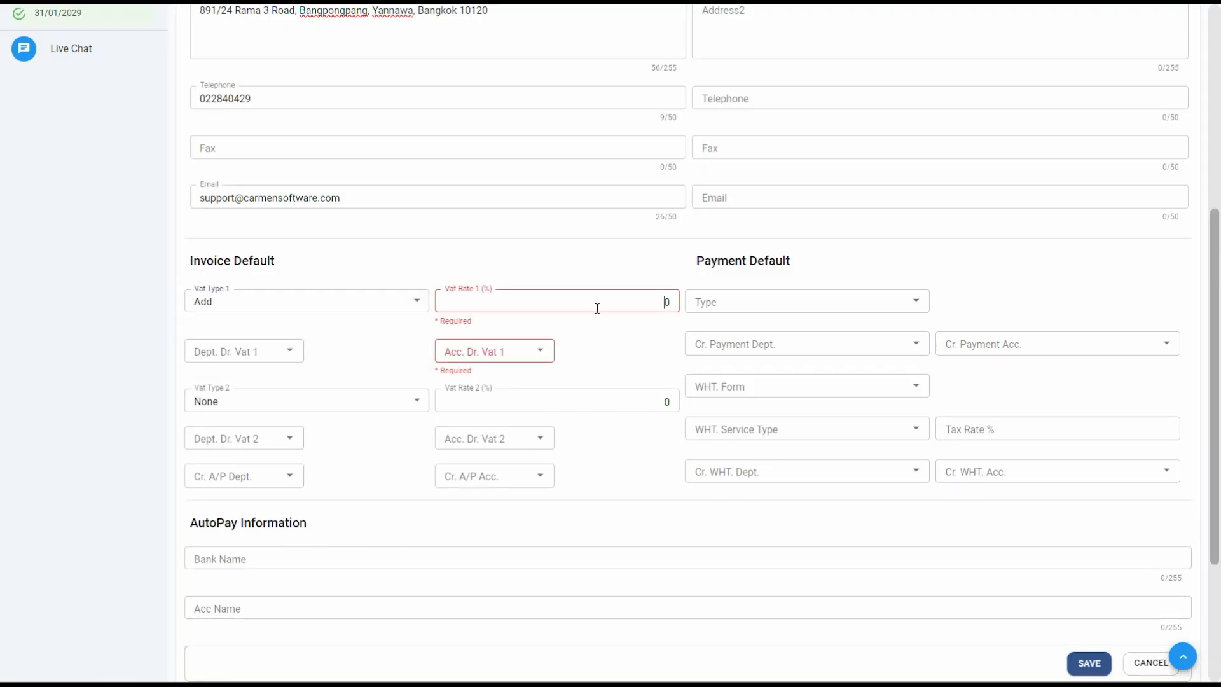
{"action": "type", "text": "7"}
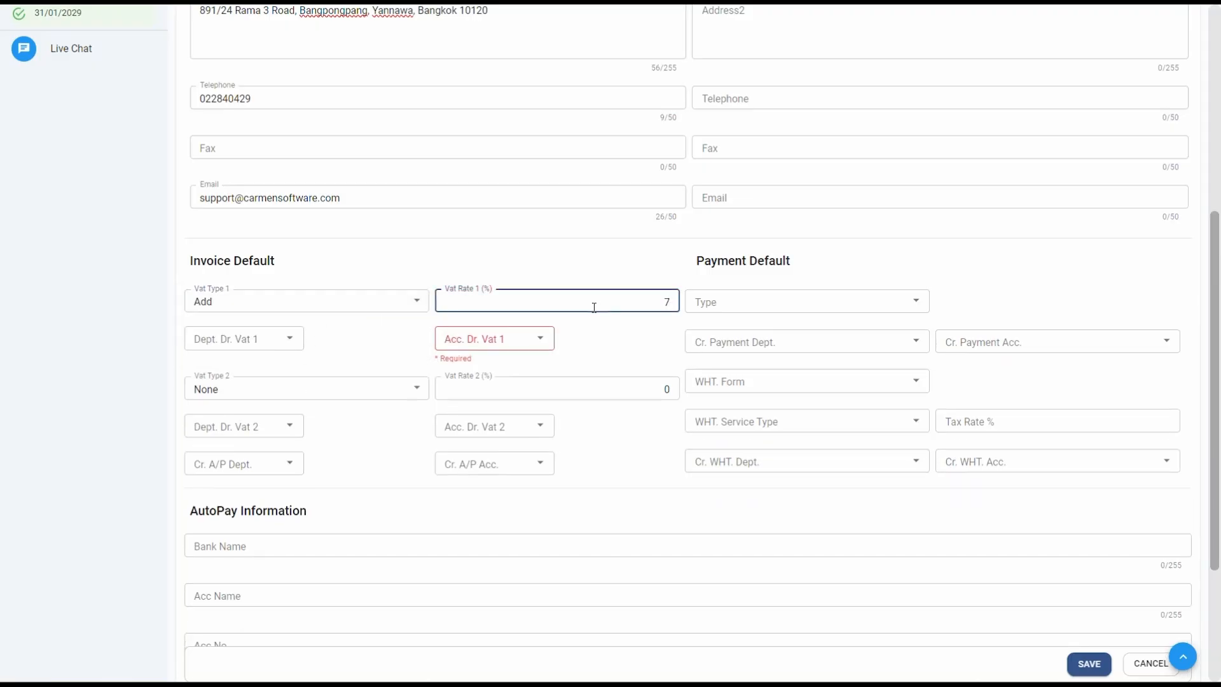
{"action": "left_click", "coordinate": [243, 337]}
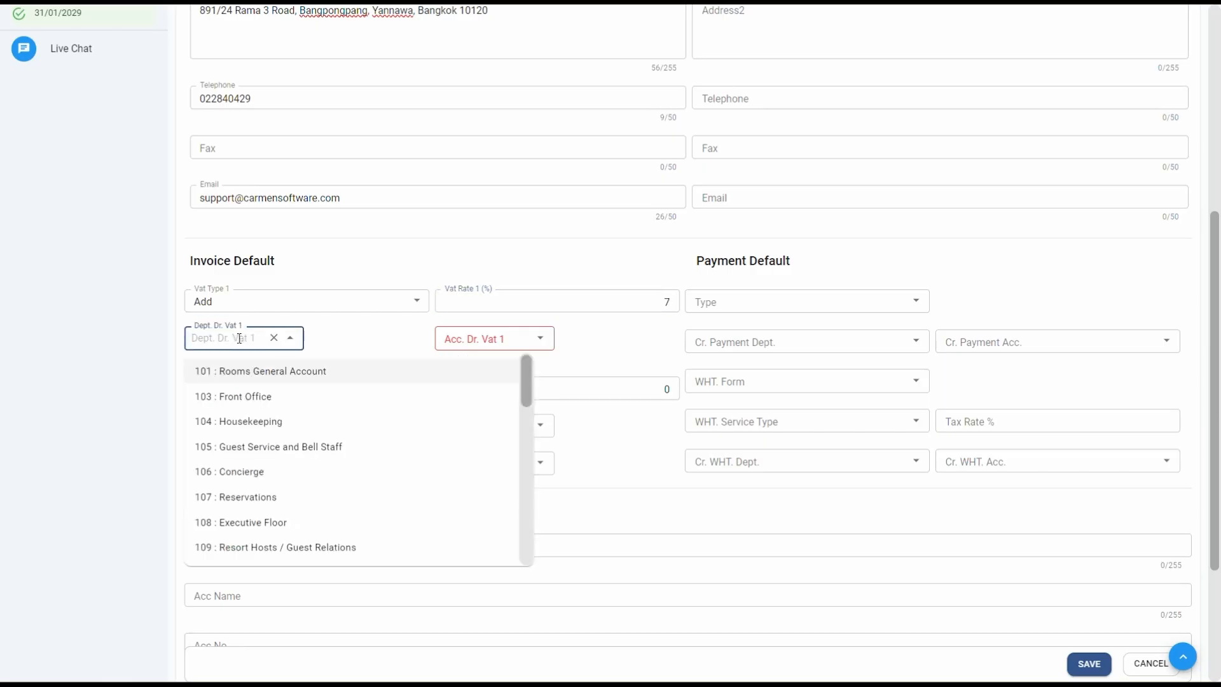
{"action": "type", "text": "gen"}
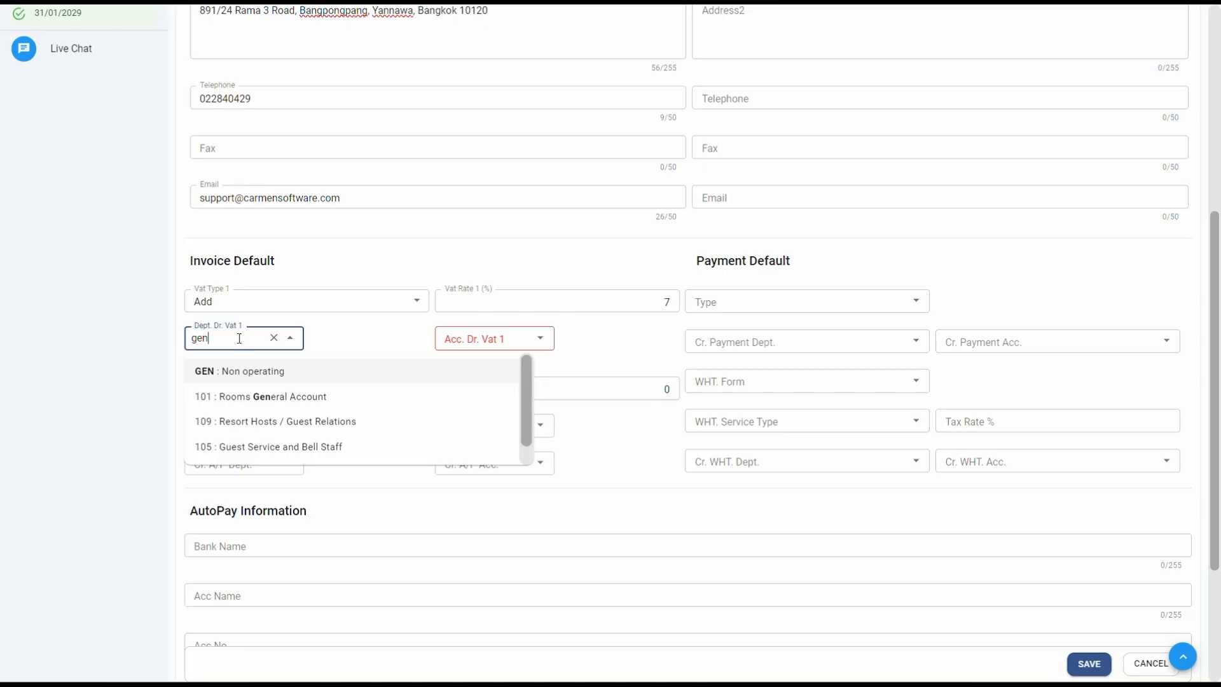
{"action": "key", "text": "Return"}
{"action": "left_click", "coordinate": [512, 338]}
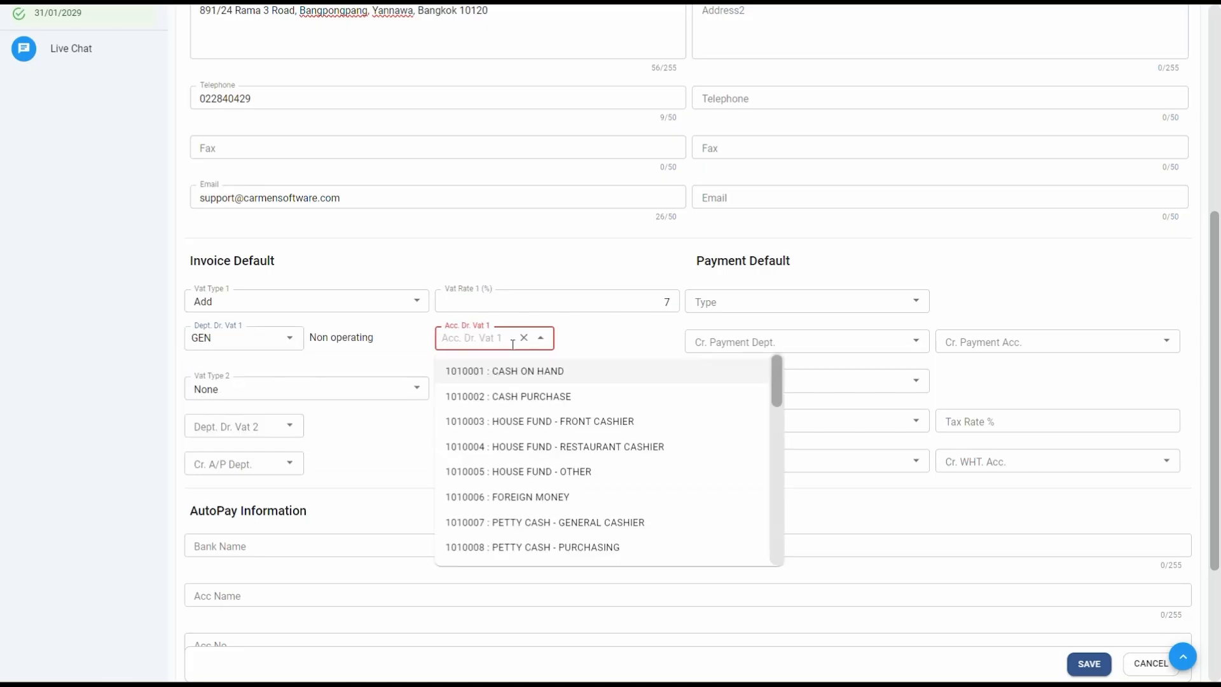
{"action": "type", "text": "input"}
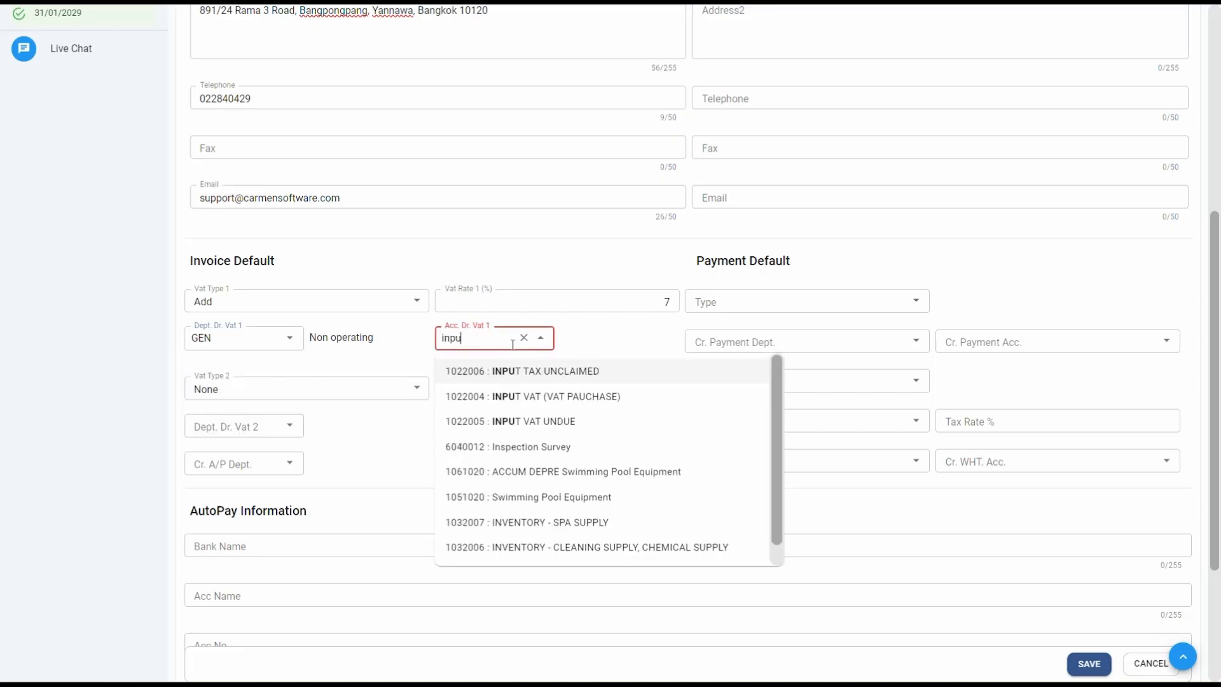
{"action": "left_click", "coordinate": [594, 422]}
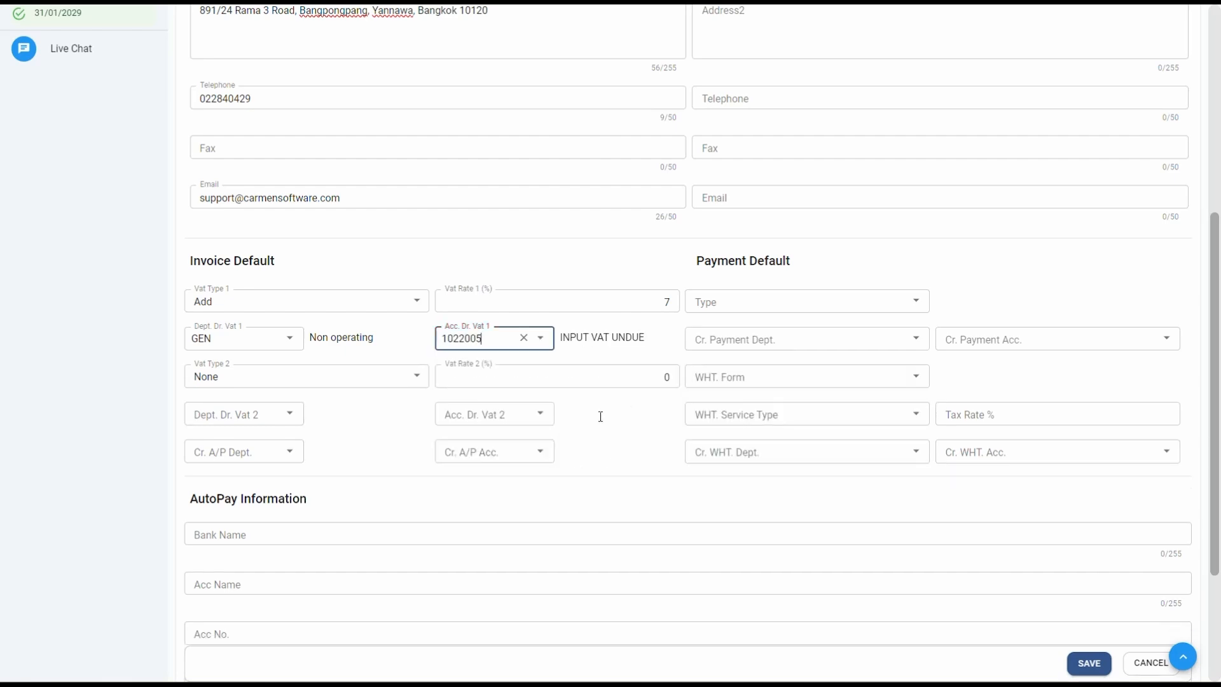
Set the A/P credit department to GEN and account to 2011001 AP - Trade
{"action": "left_click", "coordinate": [224, 453]}
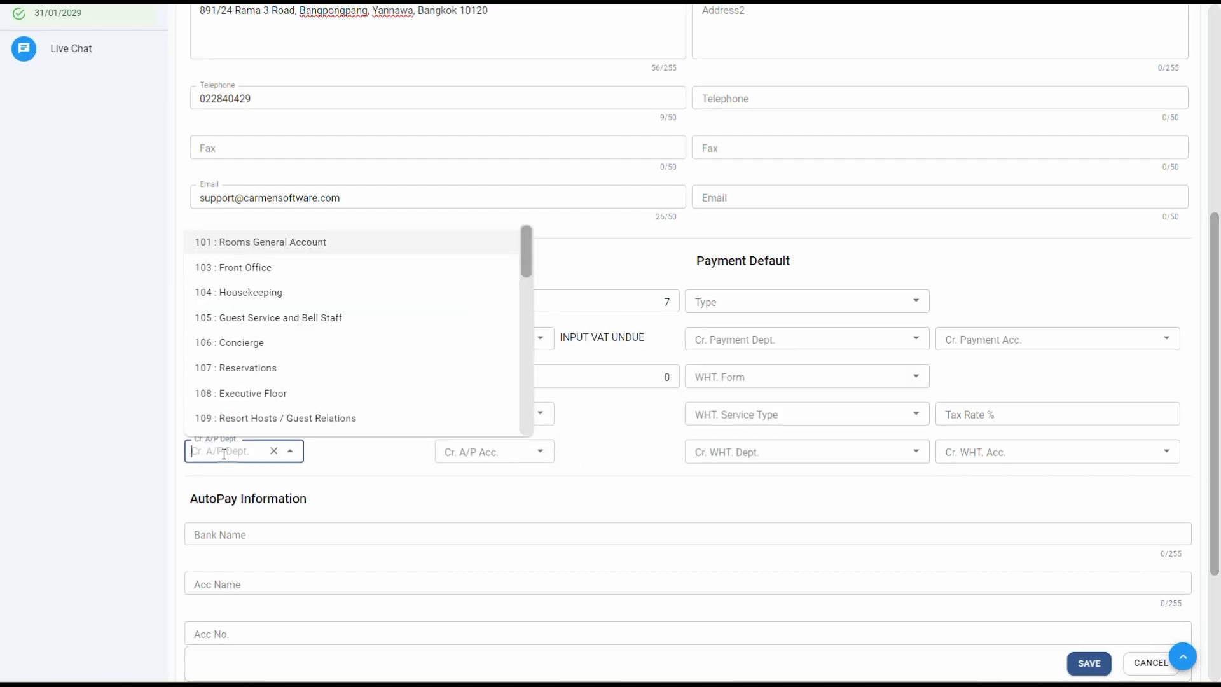
{"action": "type", "text": "gen"}
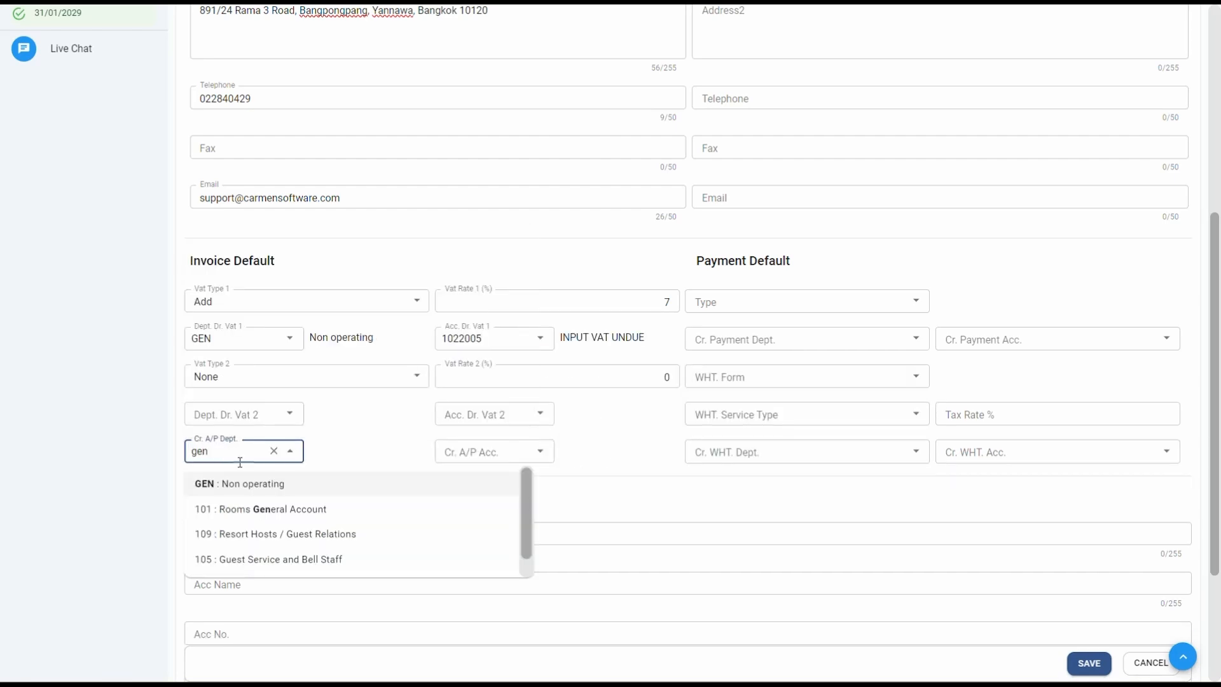
{"action": "left_click", "coordinate": [310, 491]}
{"action": "left_click", "coordinate": [495, 452]}
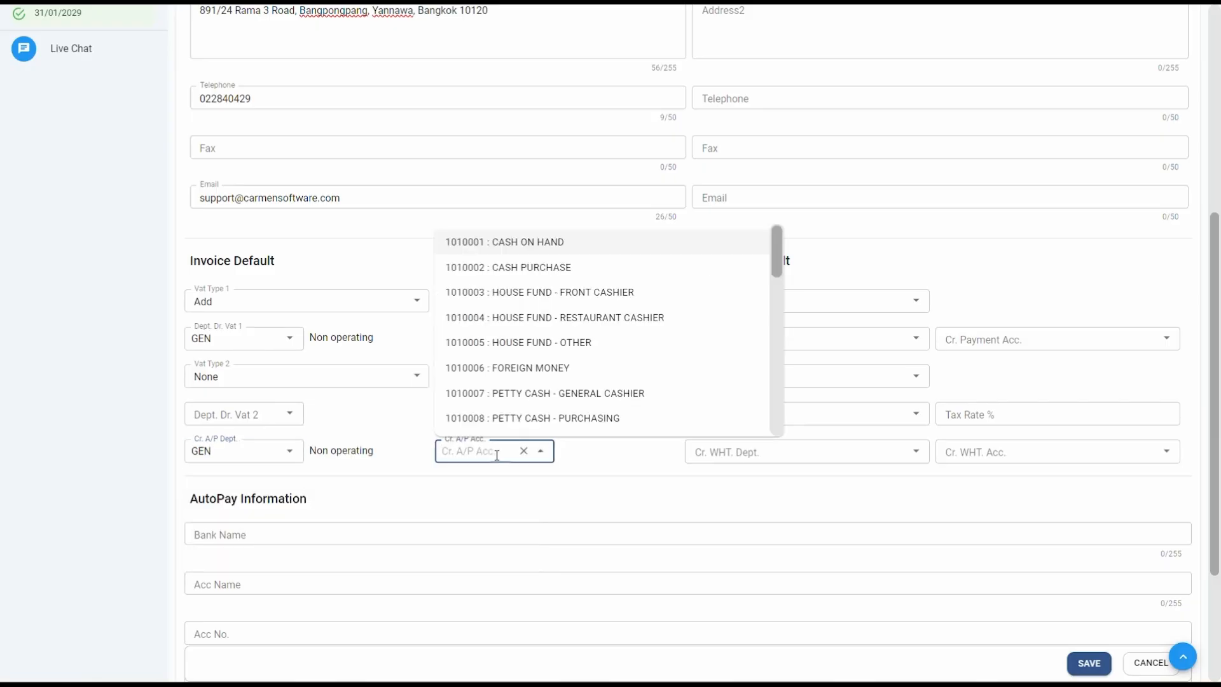
{"action": "type", "text": "trade"}
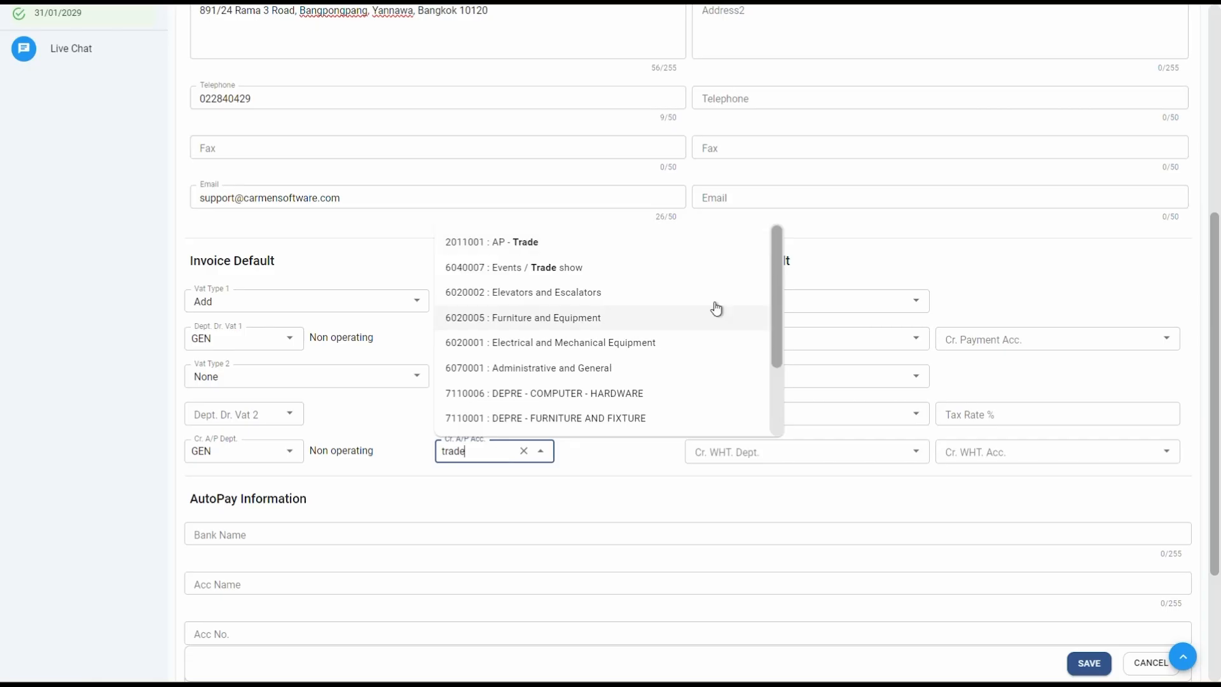
{"action": "left_click", "coordinate": [586, 244]}
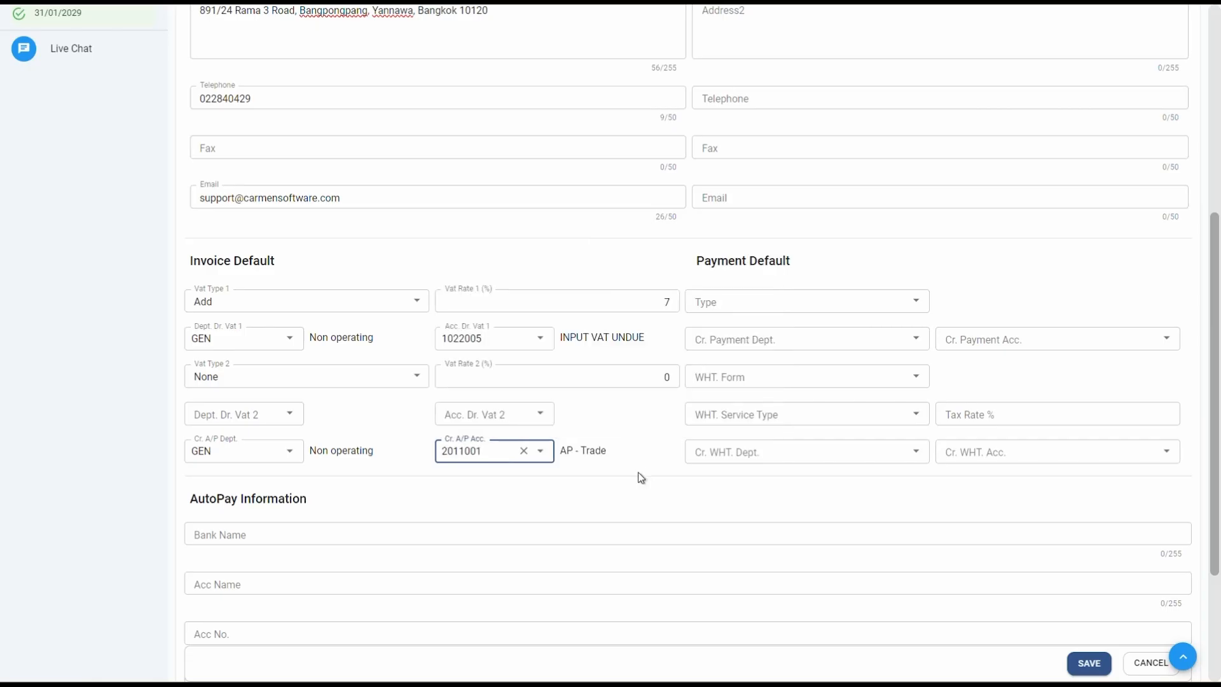
{"action": "left_click", "coordinate": [649, 460]}
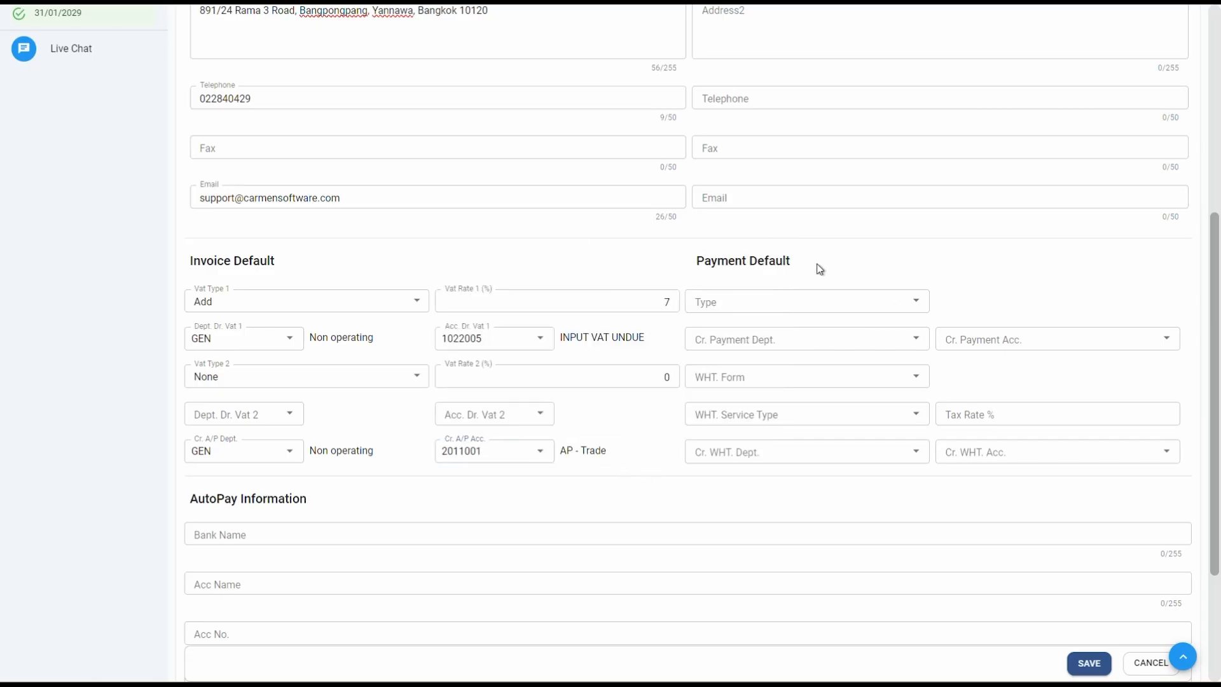
Set payment type CHQ, payment department GEN and payment account 1011003 Bank 3 Saving
{"action": "left_click", "coordinate": [813, 299]}
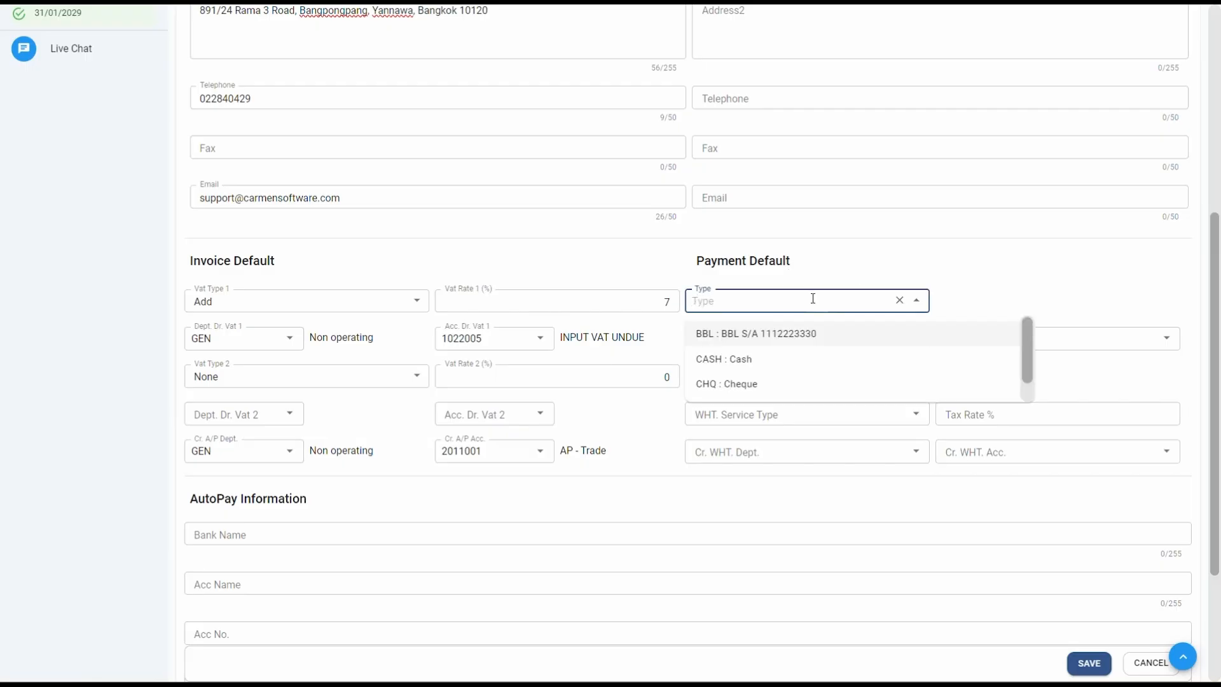
{"action": "left_click", "coordinate": [776, 381]}
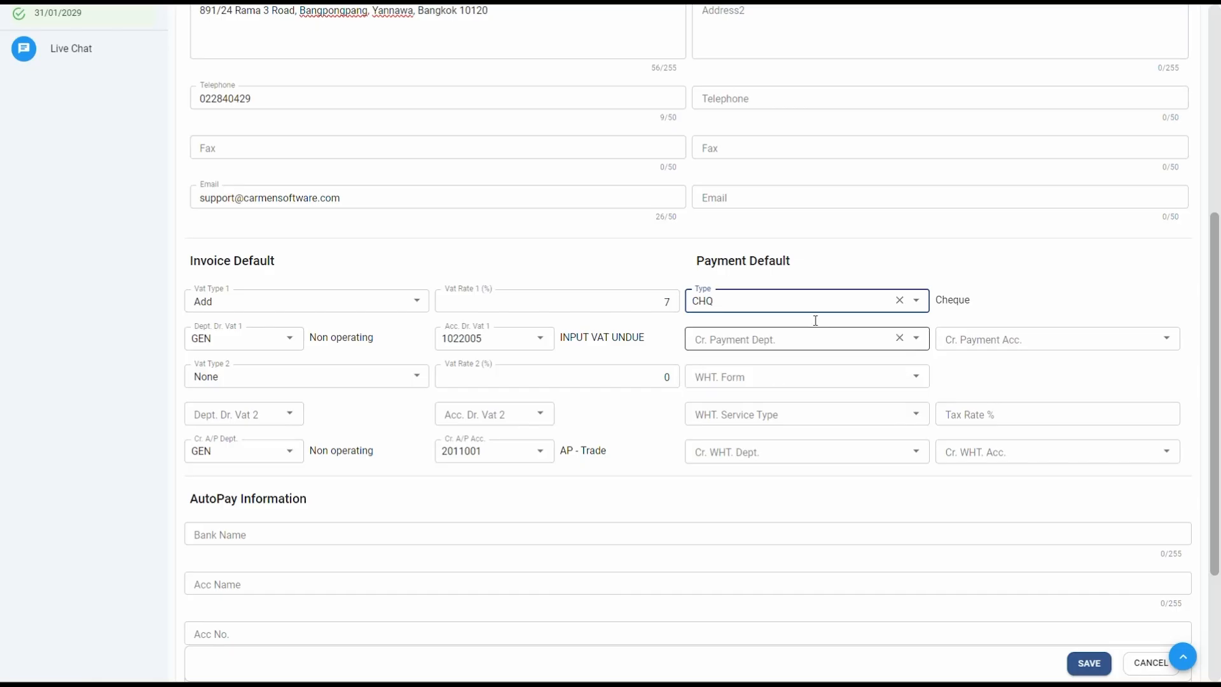
{"action": "left_click", "coordinate": [776, 338]}
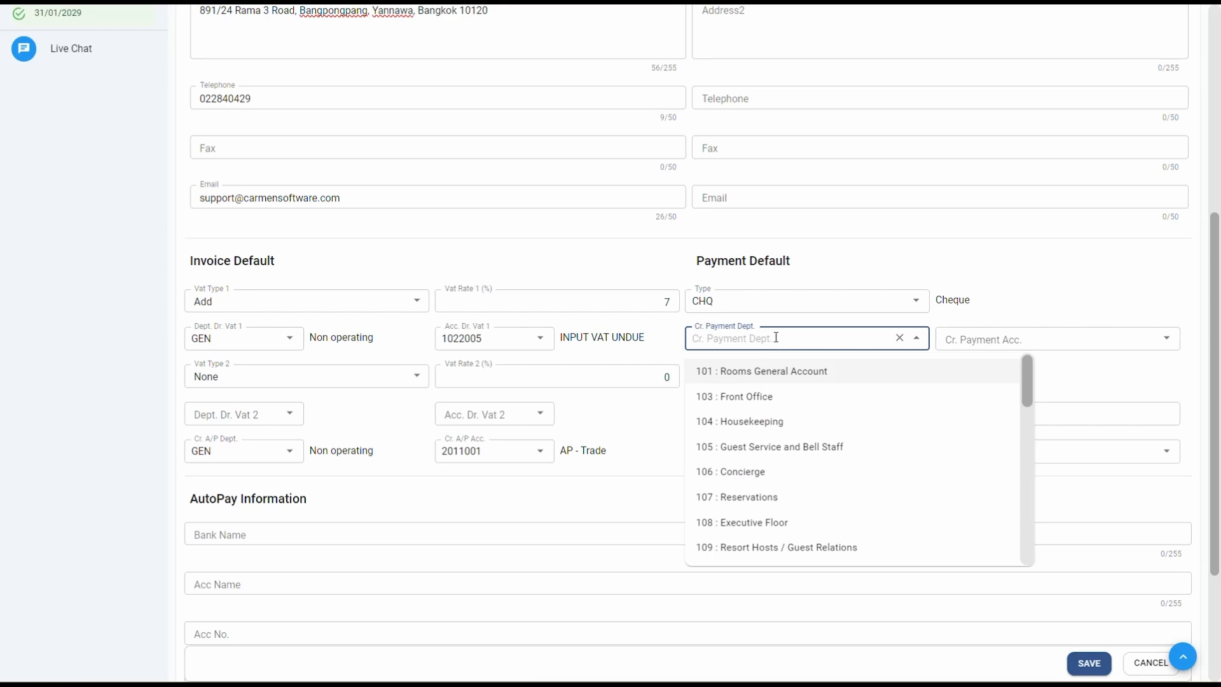
{"action": "type", "text": "gen"}
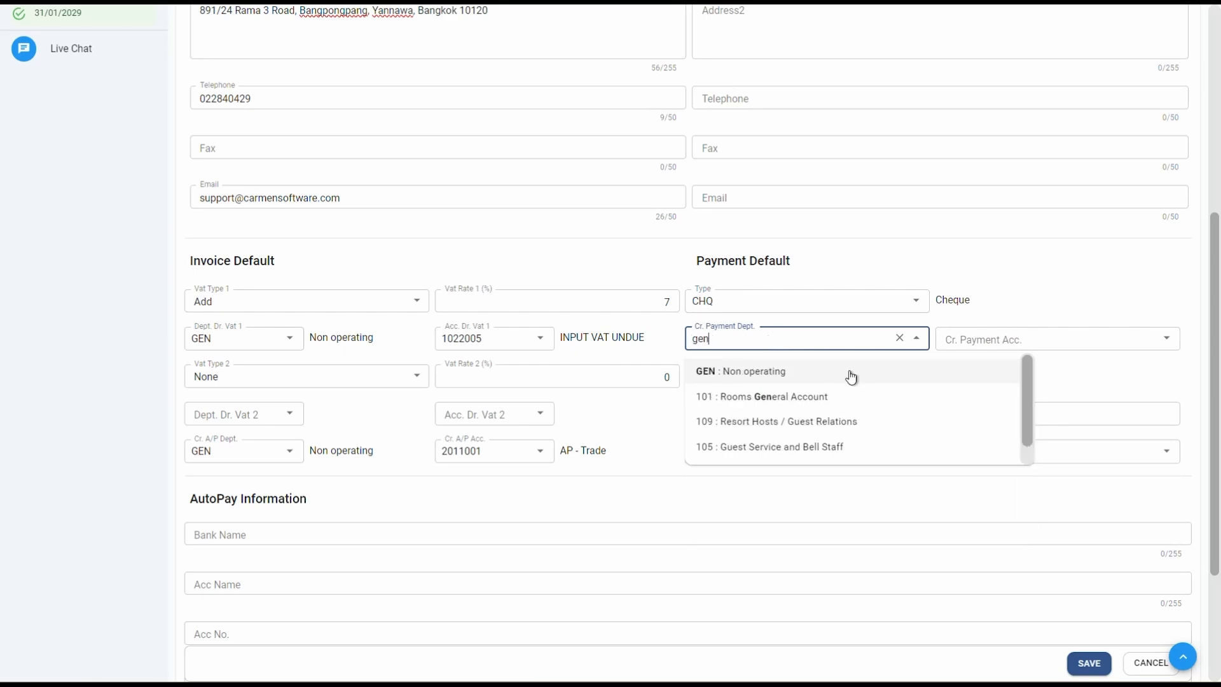
{"action": "left_click", "coordinate": [851, 377]}
{"action": "key", "text": "Tab"}
{"action": "type", "text": "ban"}
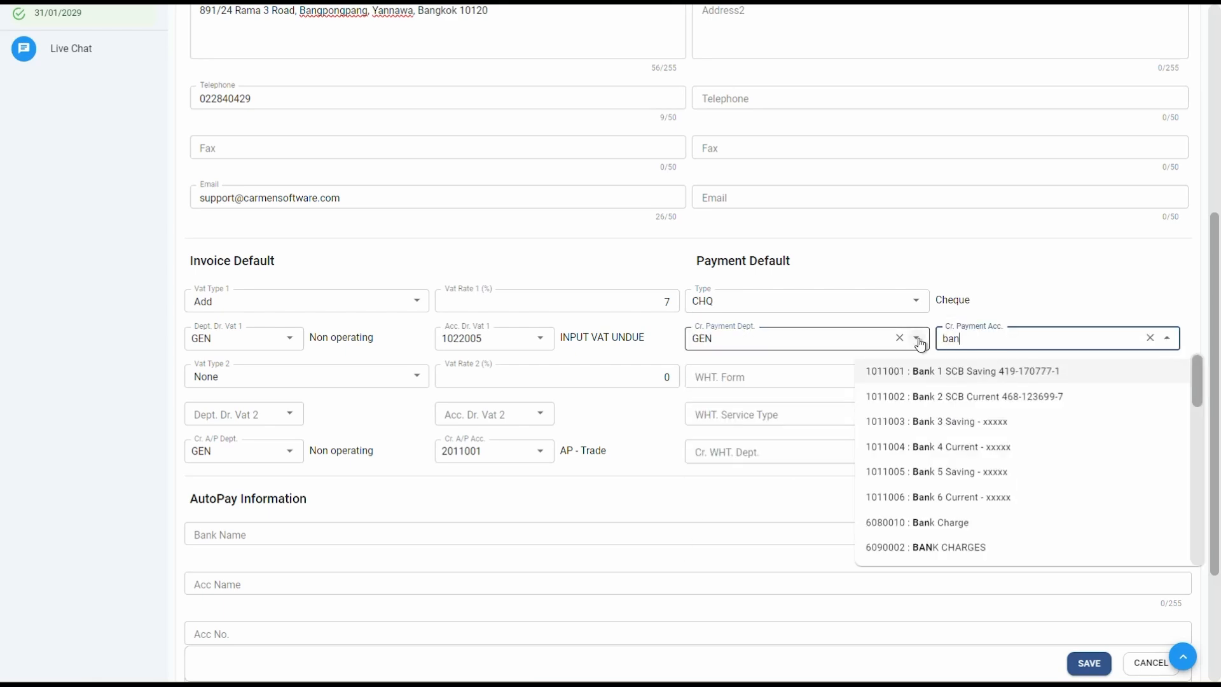
{"action": "type", "text": "k"}
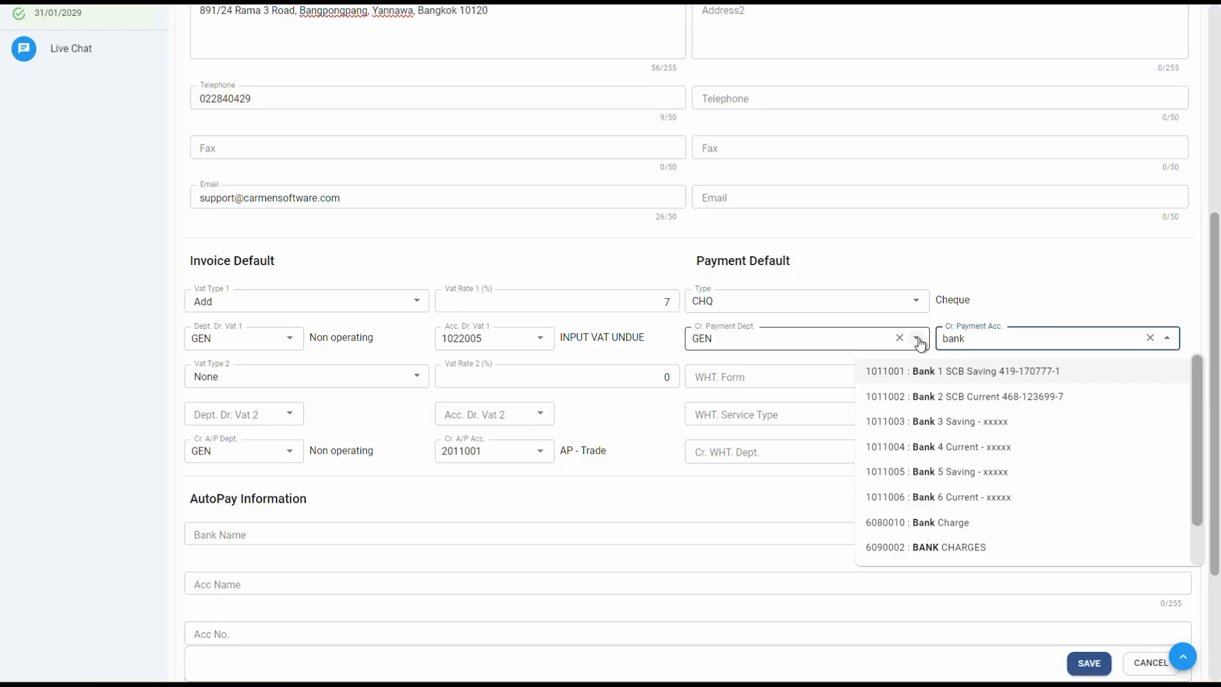
{"action": "left_click", "coordinate": [1022, 434]}
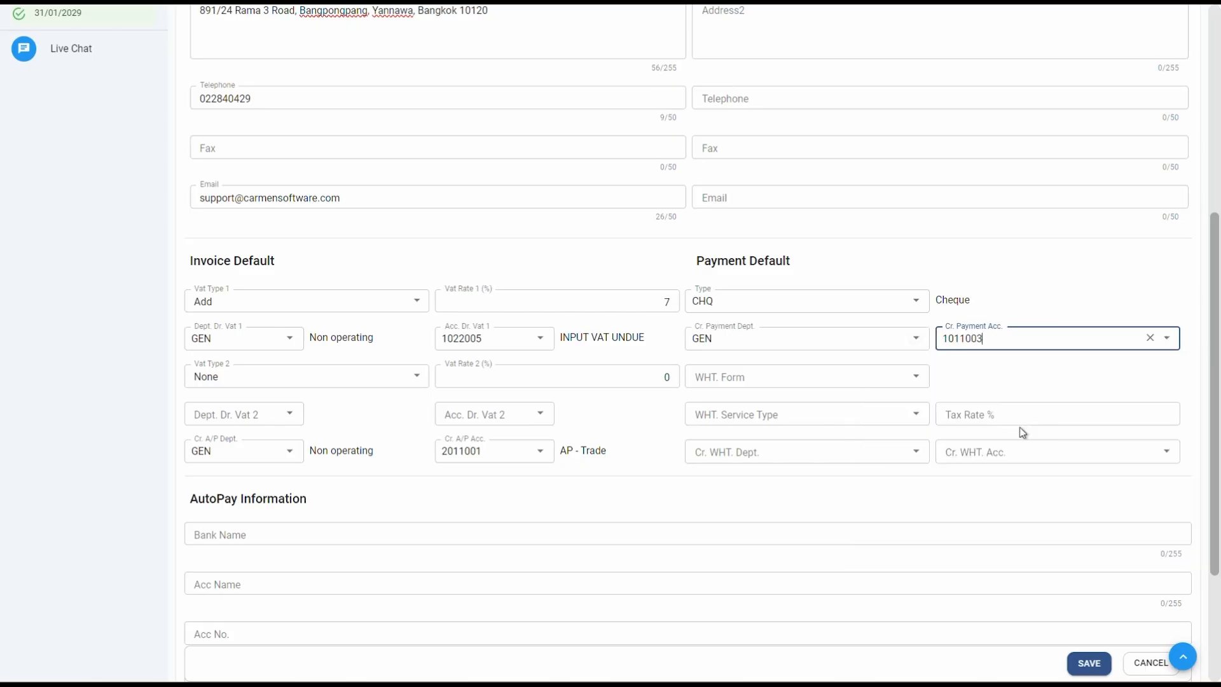
{"action": "left_click", "coordinate": [726, 410]}
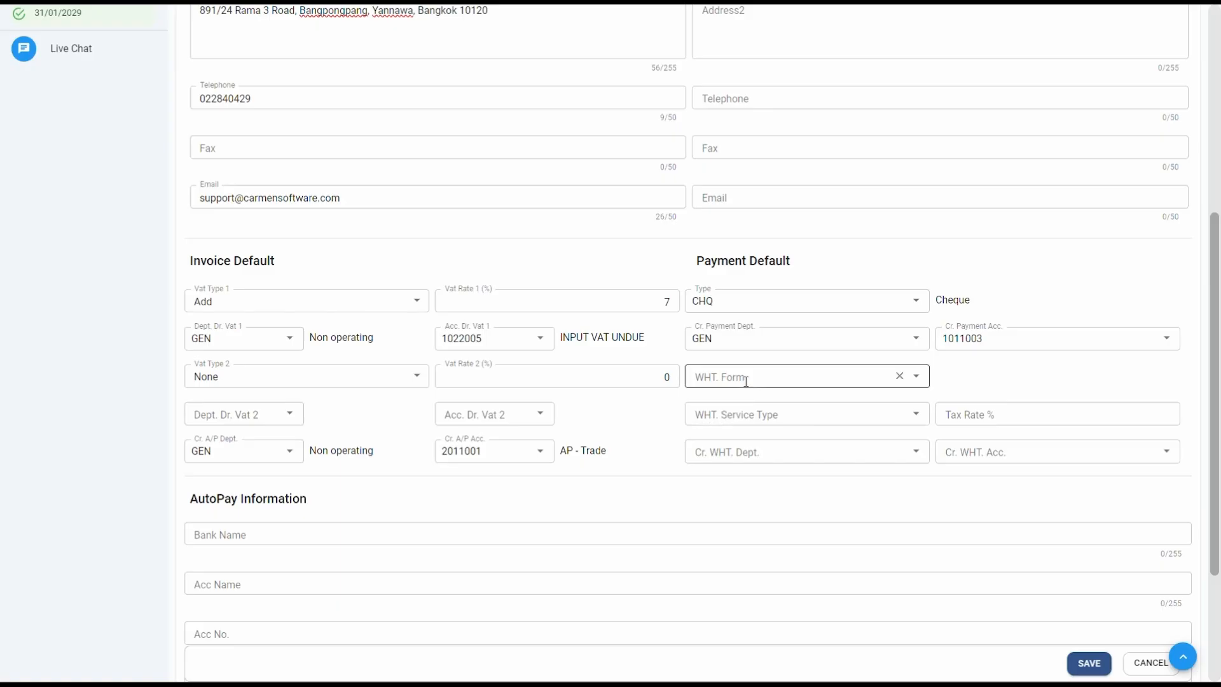
Choose WHT form ภ.ง.ด. 53 and service type ค่าบริการ (3%)
{"action": "left_click", "coordinate": [746, 381]}
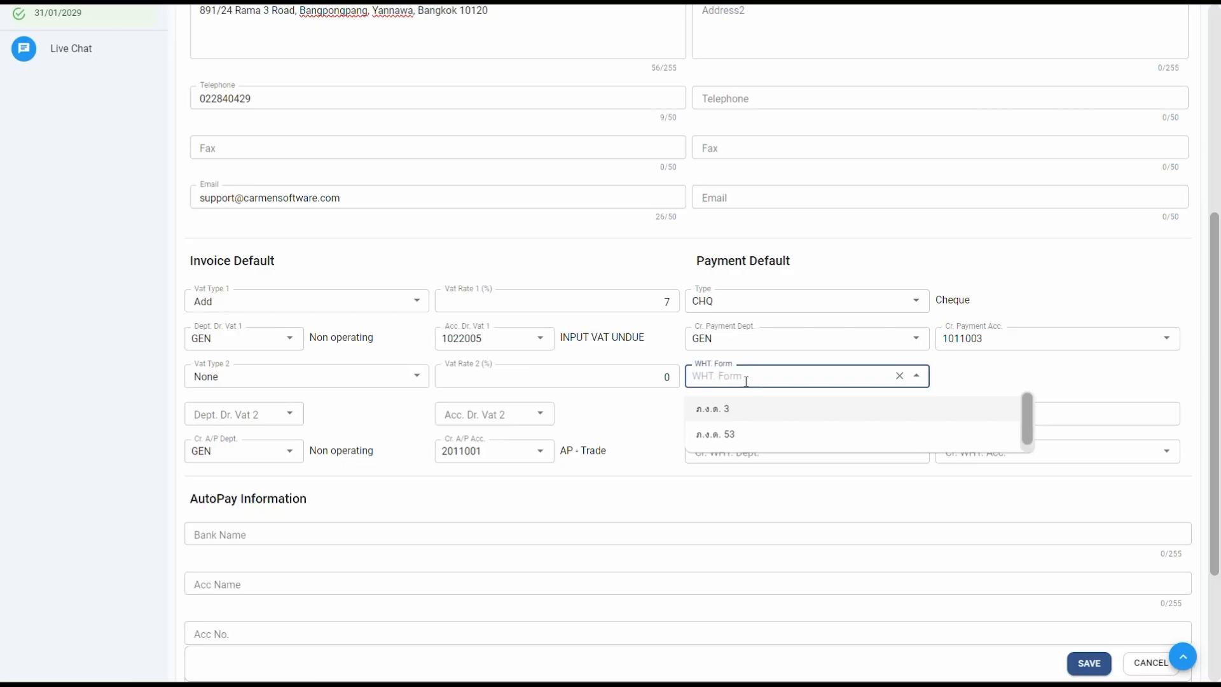
{"action": "left_click", "coordinate": [738, 438]}
{"action": "left_click", "coordinate": [780, 416]}
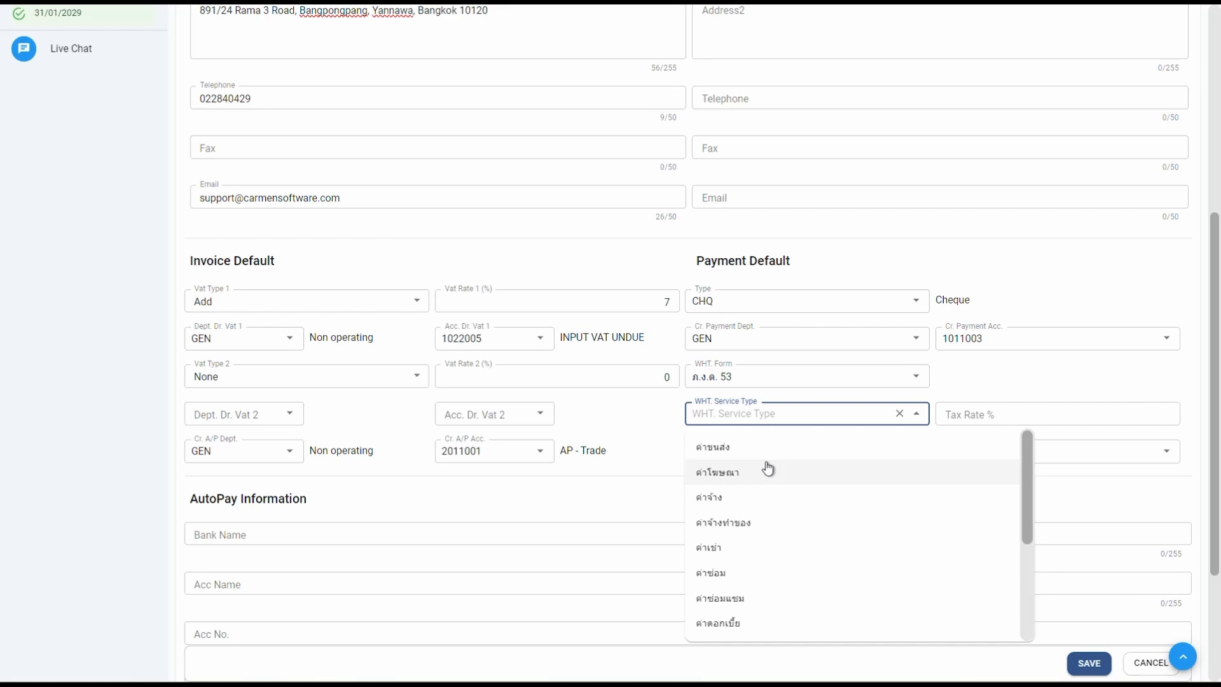
{"action": "type", "text": "บริ"}
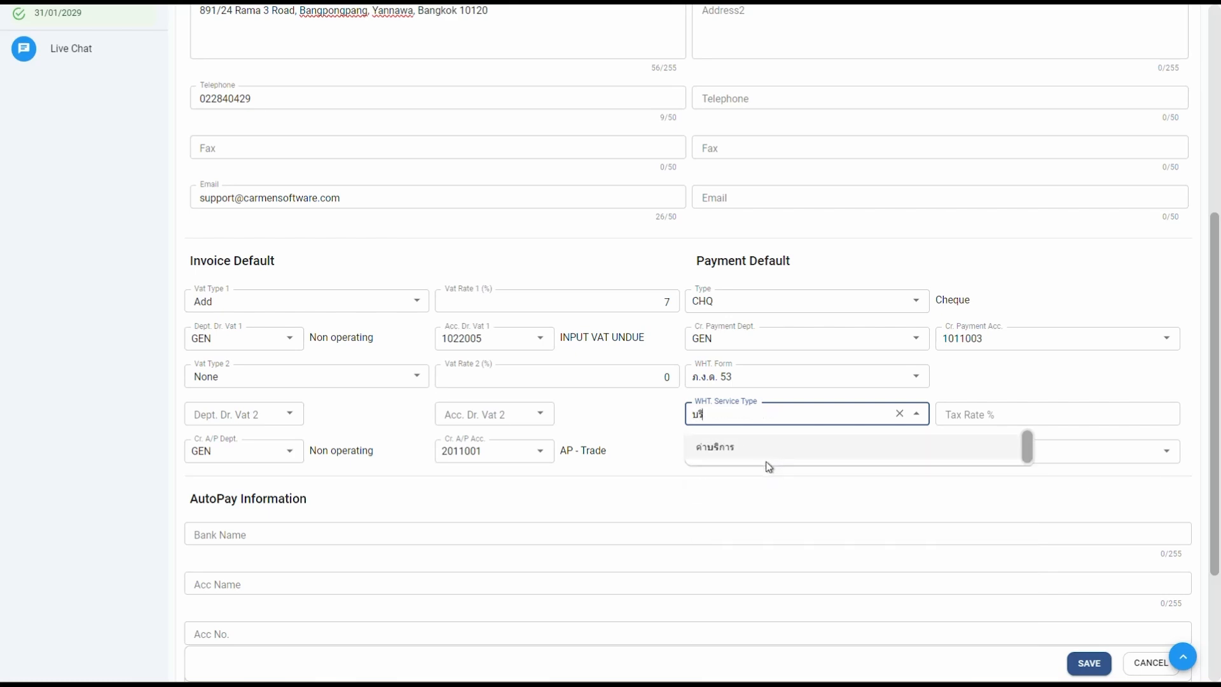
{"action": "left_click", "coordinate": [770, 451]}
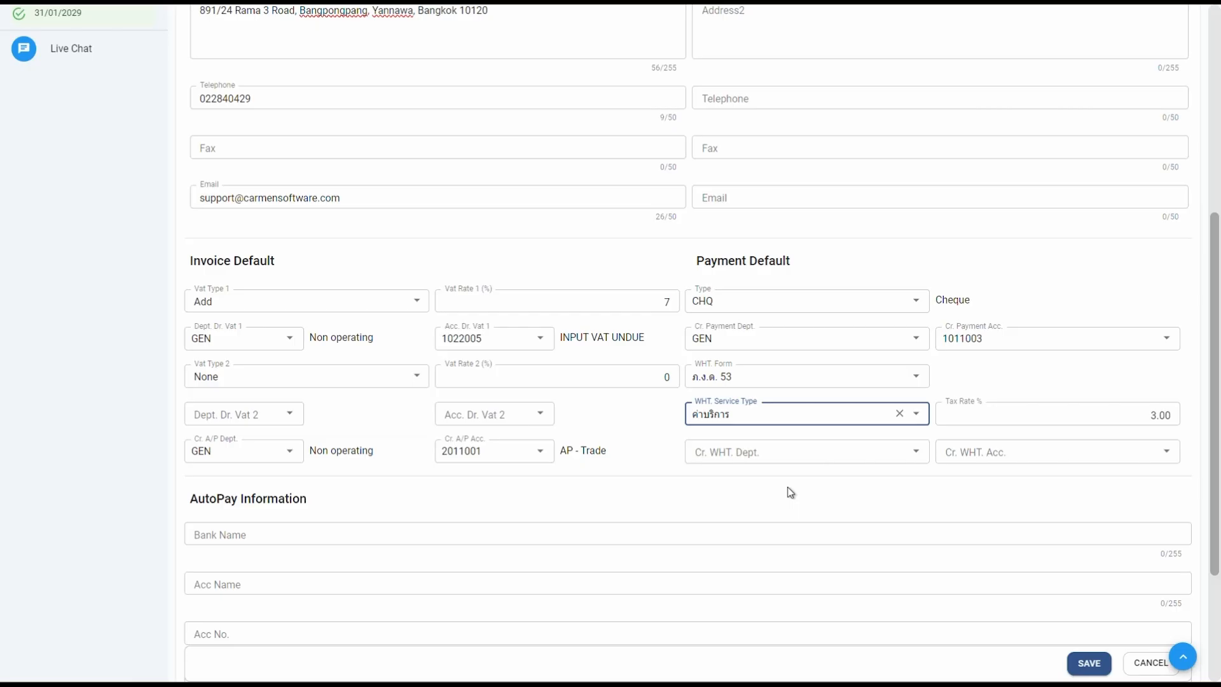
Set the WHT credit department to GEN and account to 2012006
{"action": "left_click", "coordinate": [782, 452]}
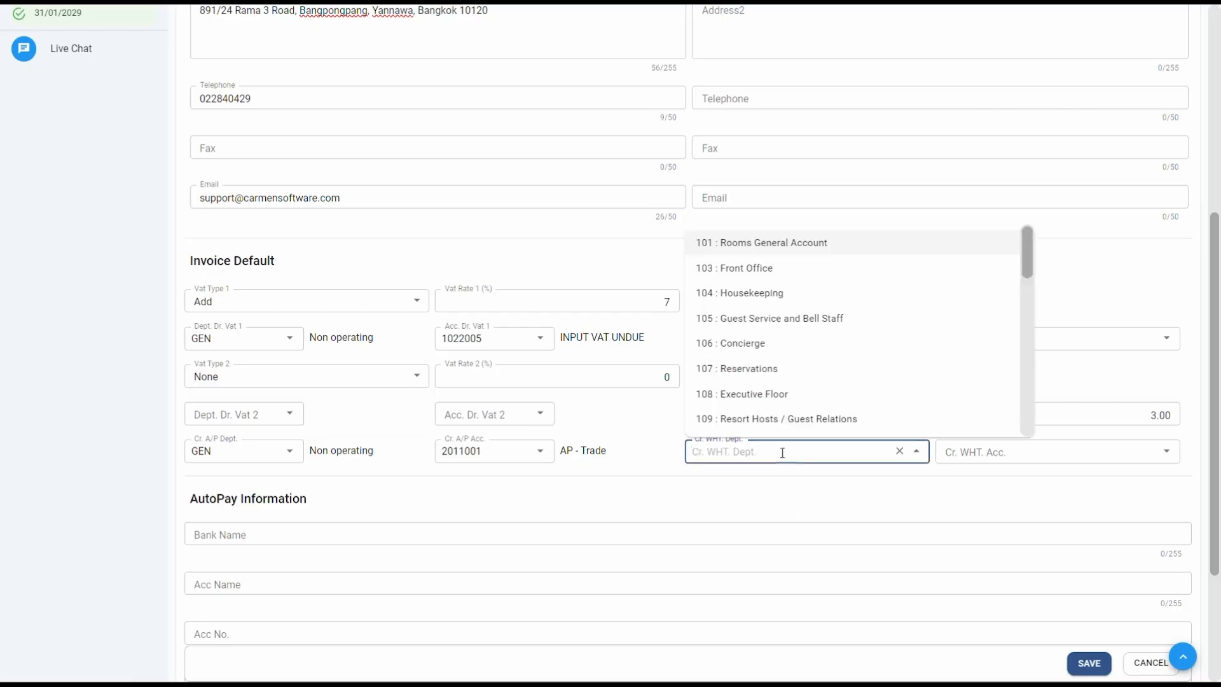
{"action": "type", "text": "เ"}
{"action": "key", "text": "BackSpace"}
{"action": "type", "text": "gen"}
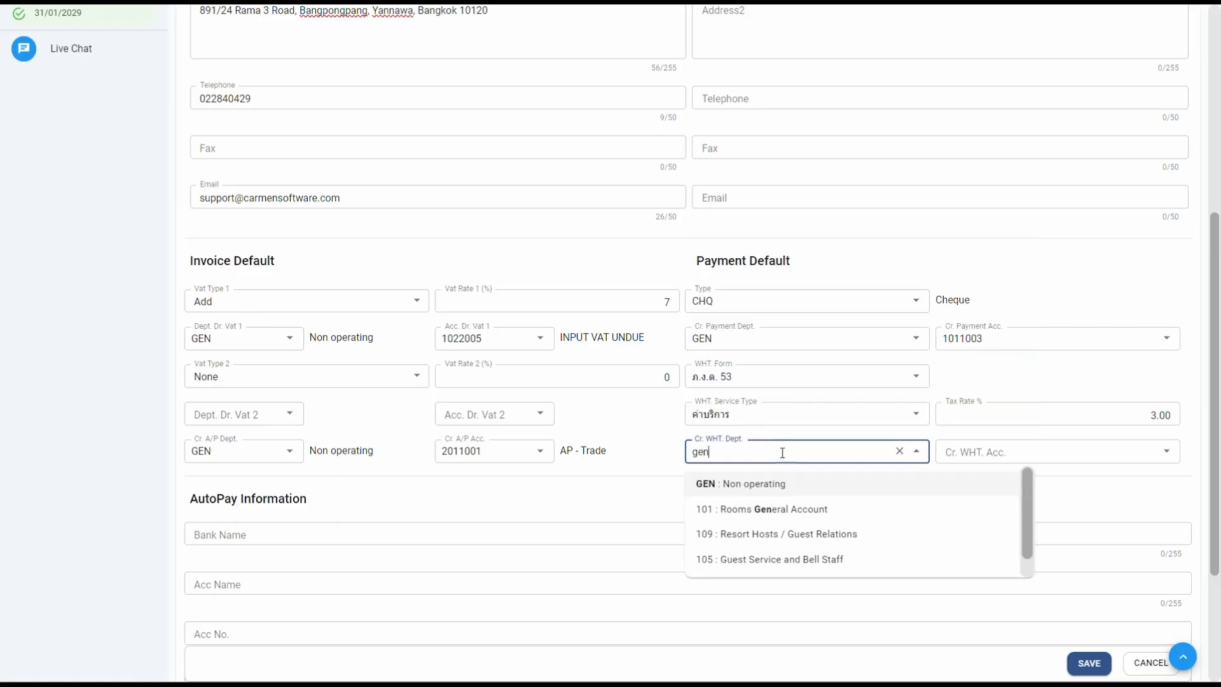
{"action": "left_click", "coordinate": [779, 488]}
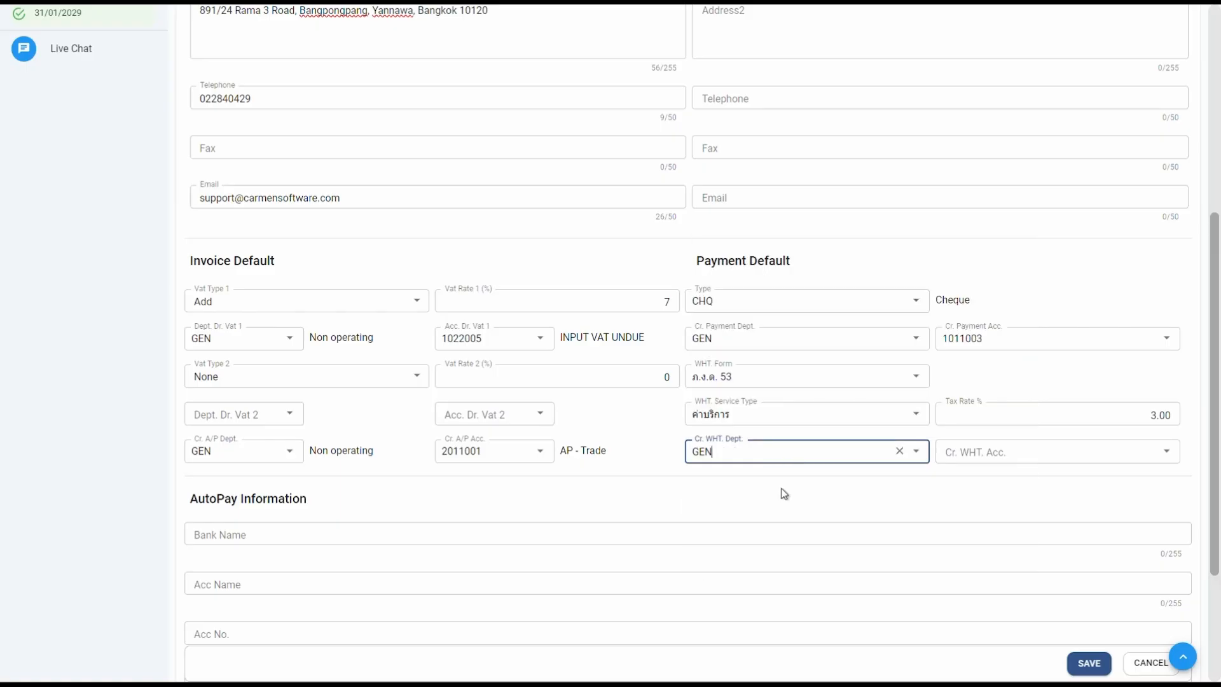
{"action": "left_click", "coordinate": [1044, 454]}
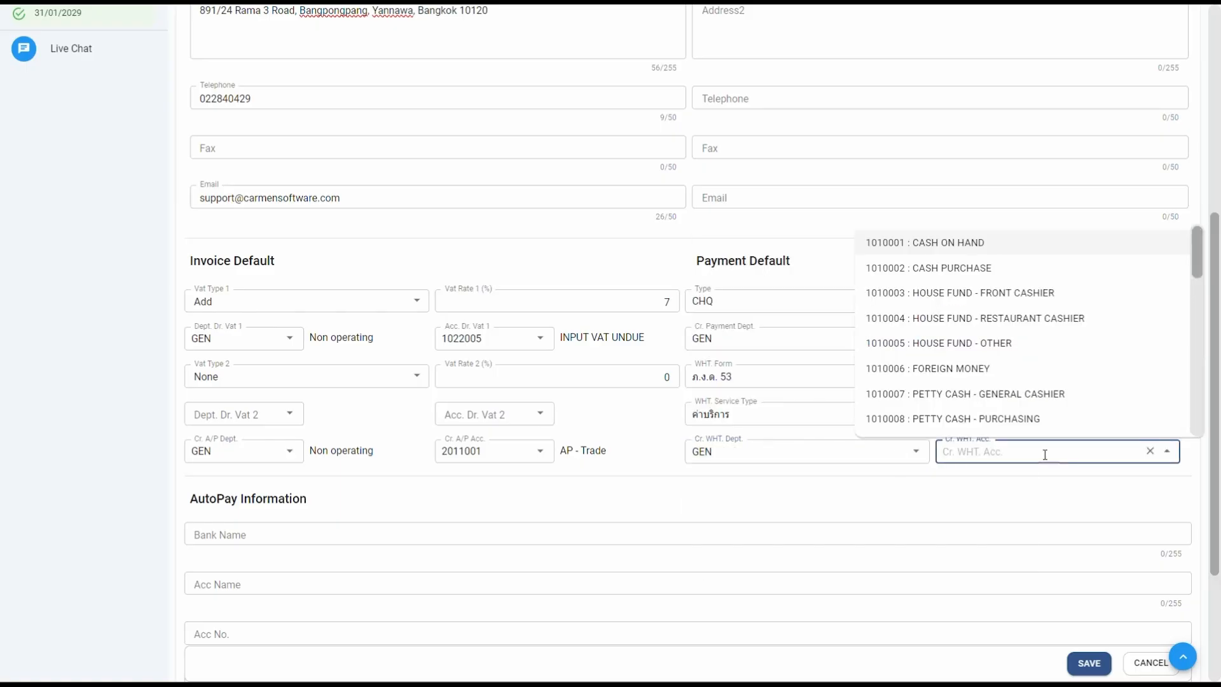
{"action": "type", "text": "wht"}
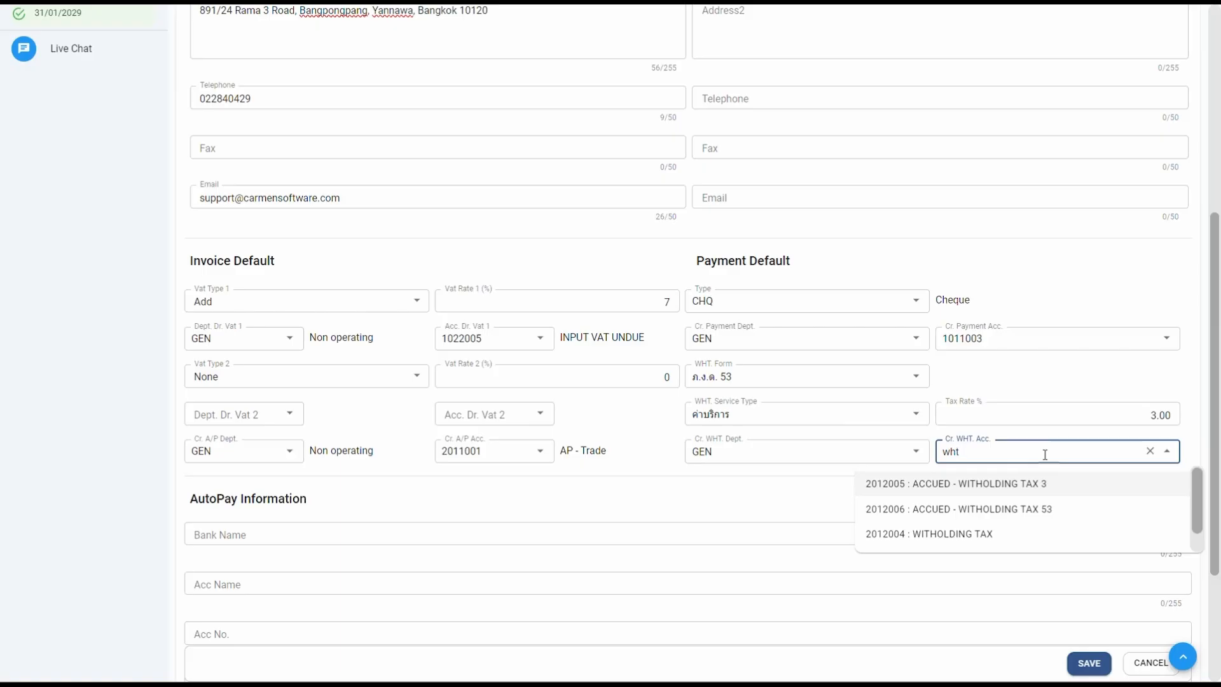
{"action": "left_click", "coordinate": [1066, 512]}
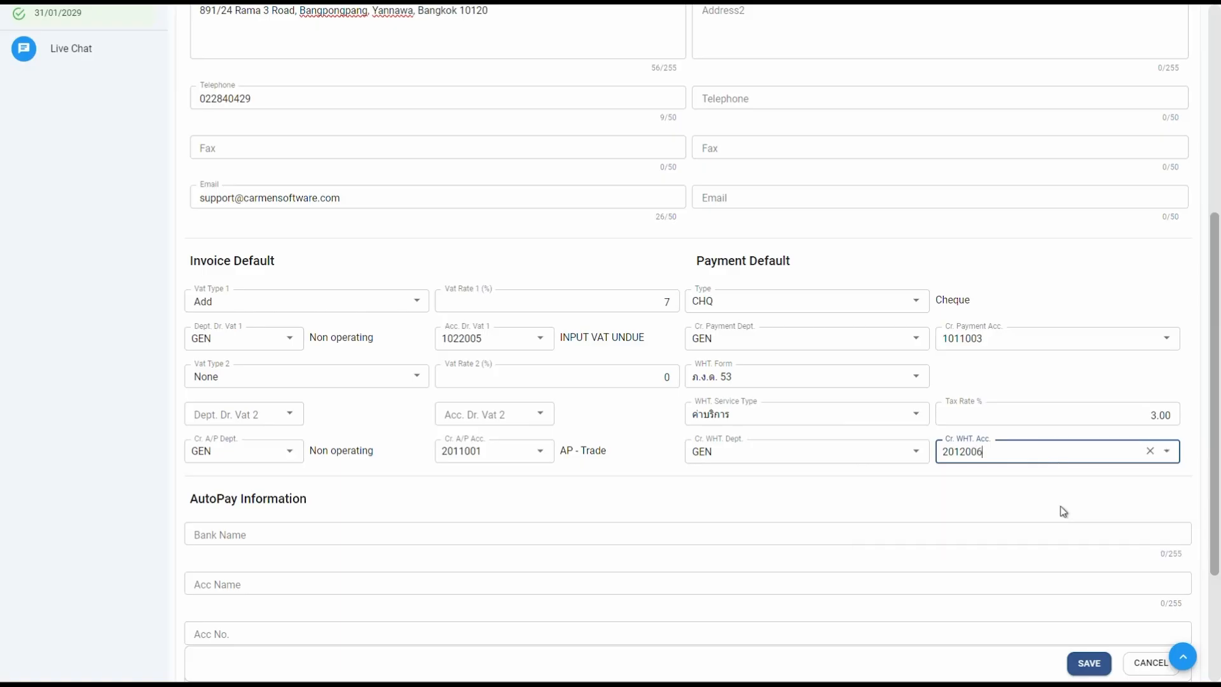
{"action": "left_click", "coordinate": [596, 501]}
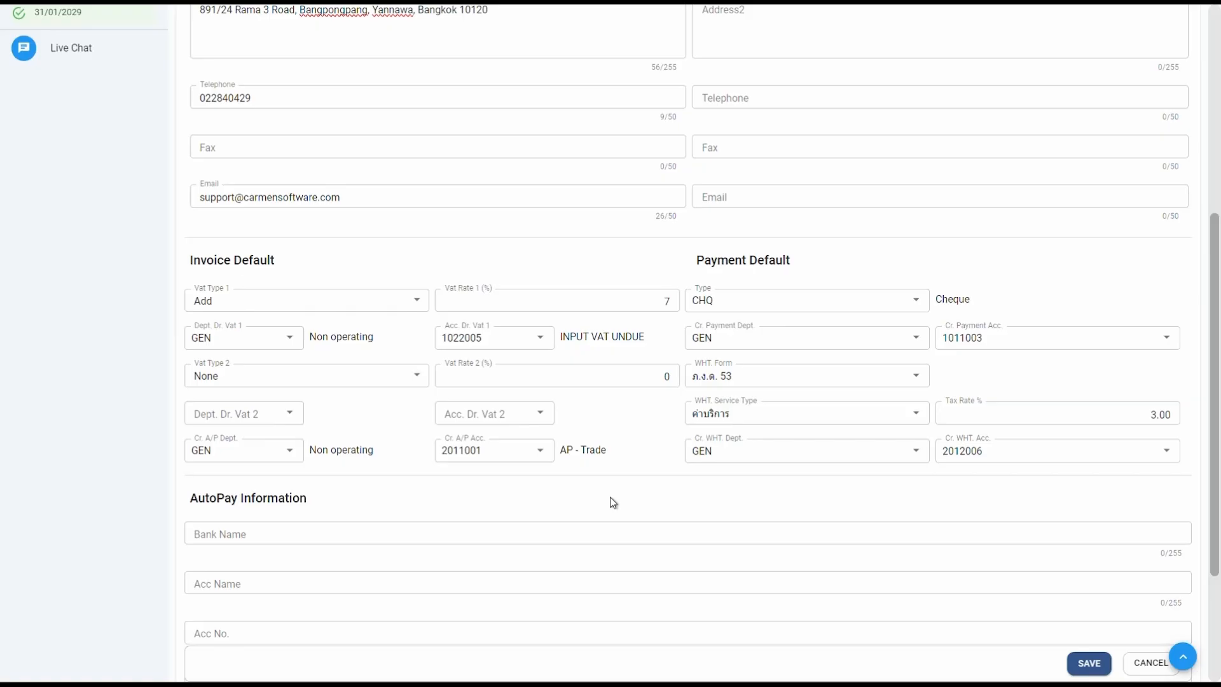
Save vendor C001 and acknowledge the Success message
{"action": "scroll", "coordinate": [612, 502], "scroll_direction": "down", "scroll_amount": 3}
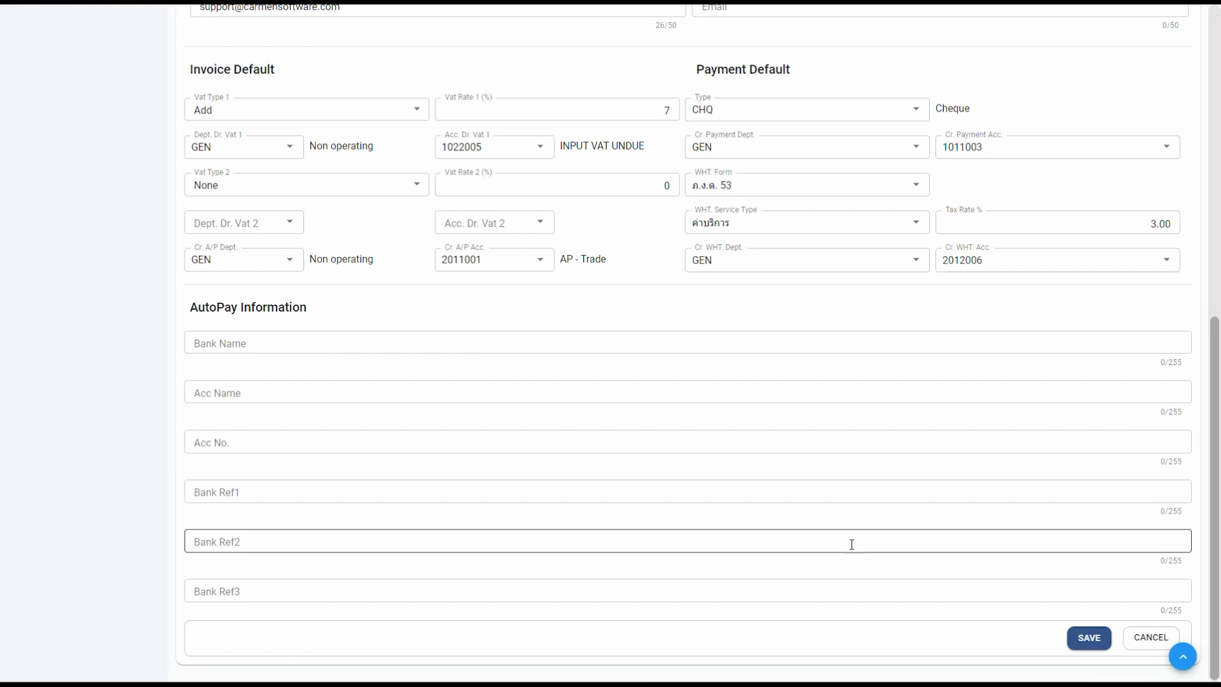
{"action": "left_click", "coordinate": [1092, 641]}
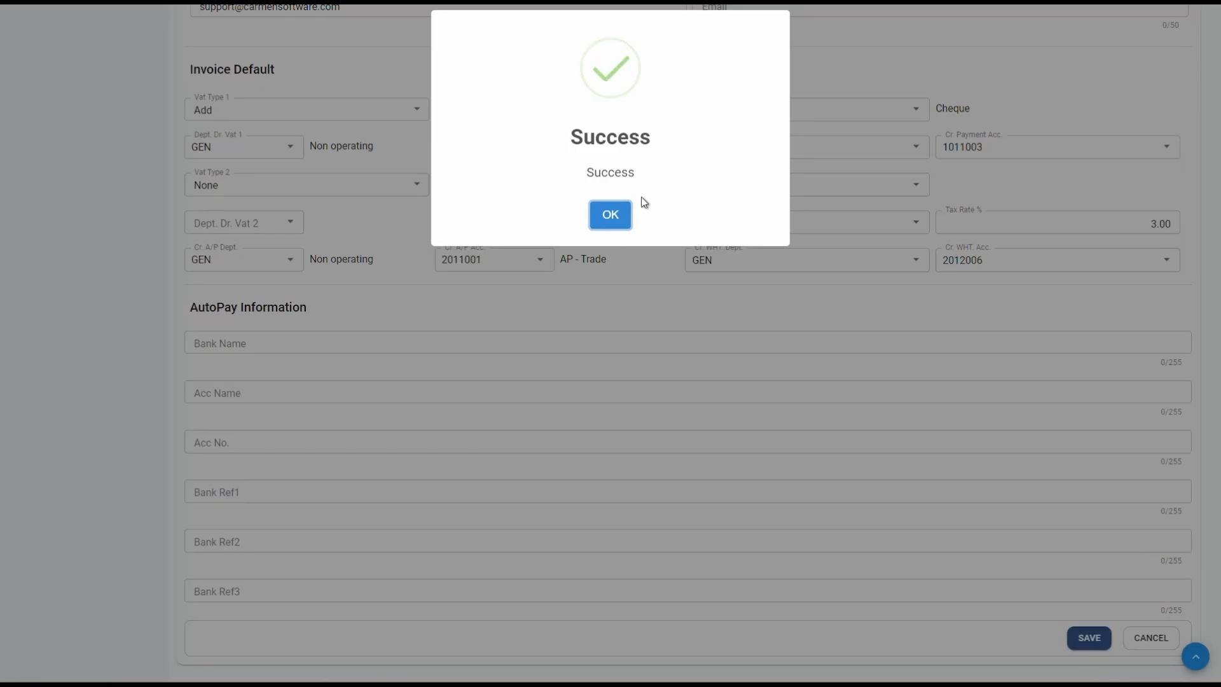
{"action": "left_click", "coordinate": [610, 215]}
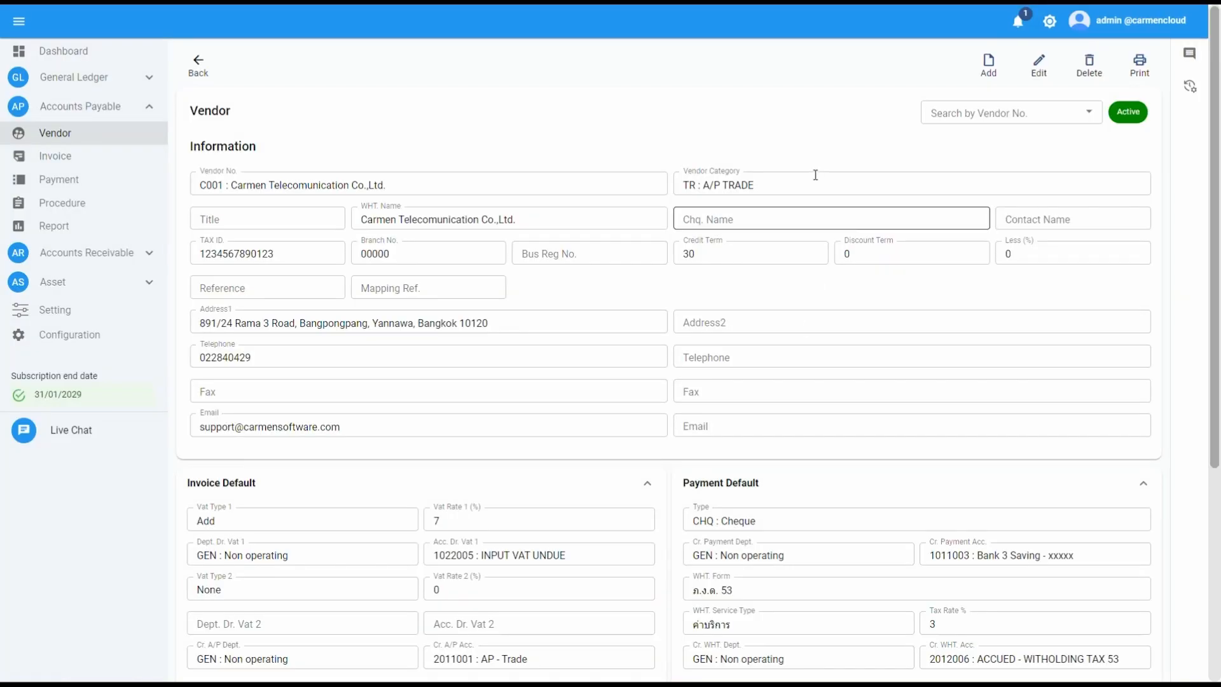